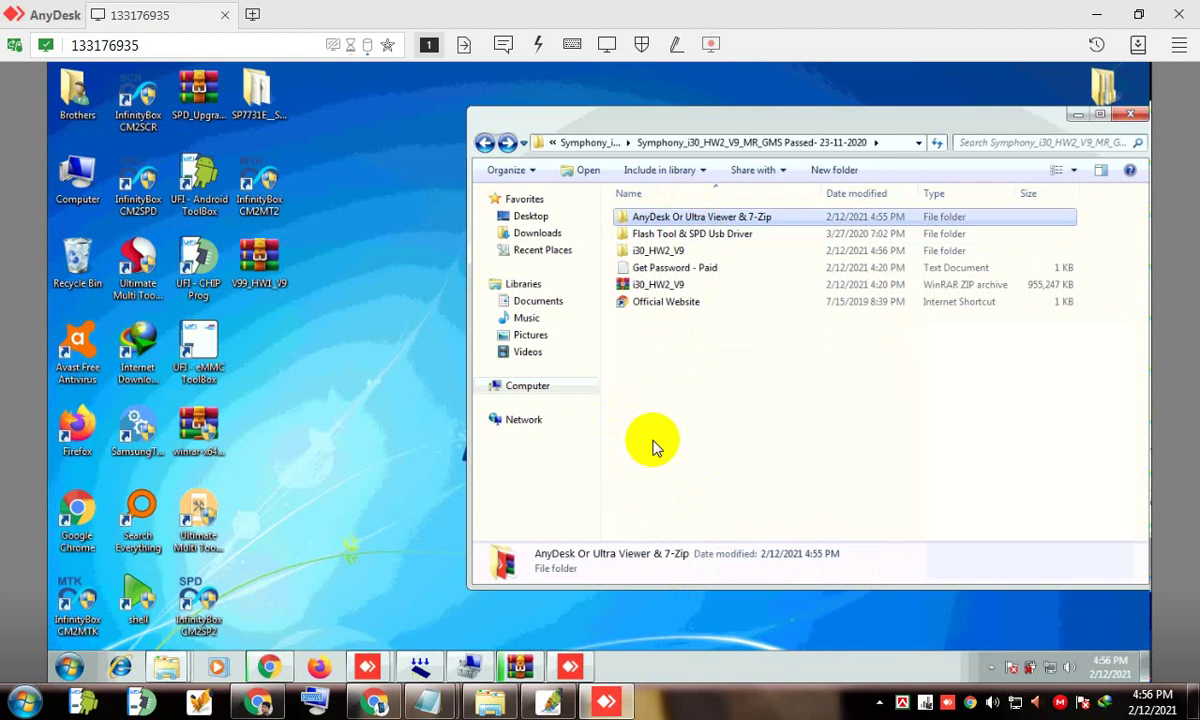
Check the i30_HW2_V9.zip extraction progress and copy the path of the open Symphony_i30_HW2_V9 firmware folder
{"action": "left_click", "coordinate": [514, 671]}
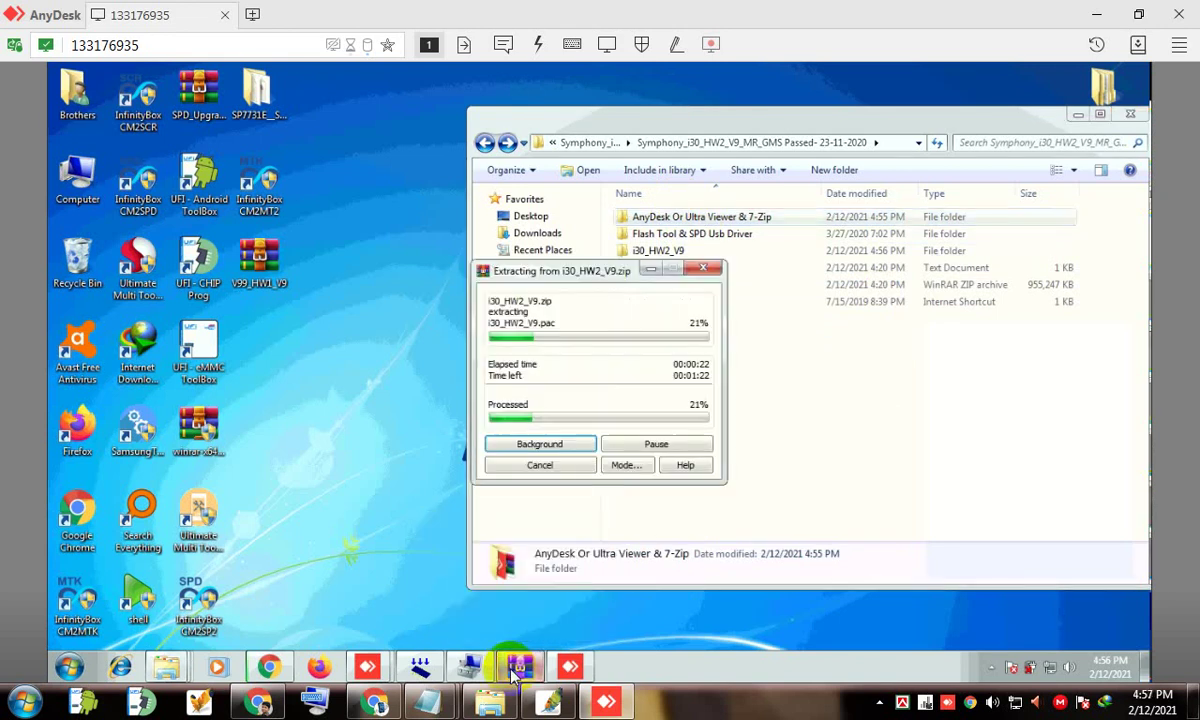
{"action": "left_click", "coordinate": [893, 145]}
{"action": "left_click", "coordinate": [895, 145]}
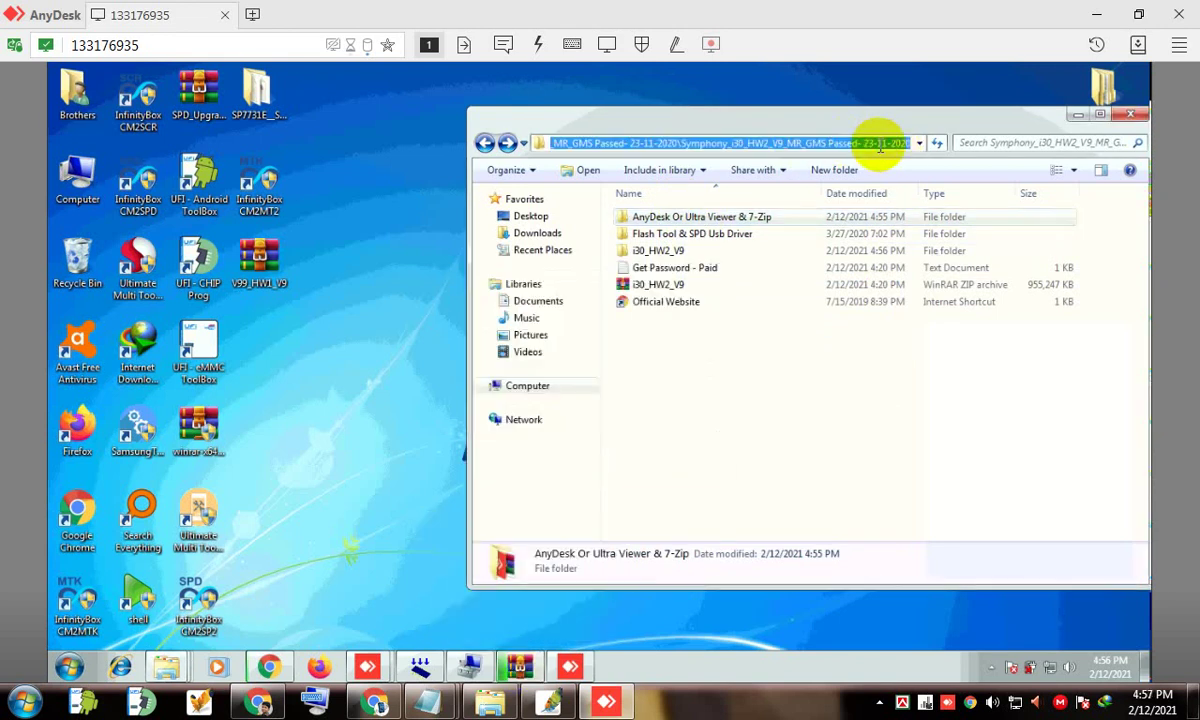
{"action": "right_click", "coordinate": [880, 147]}
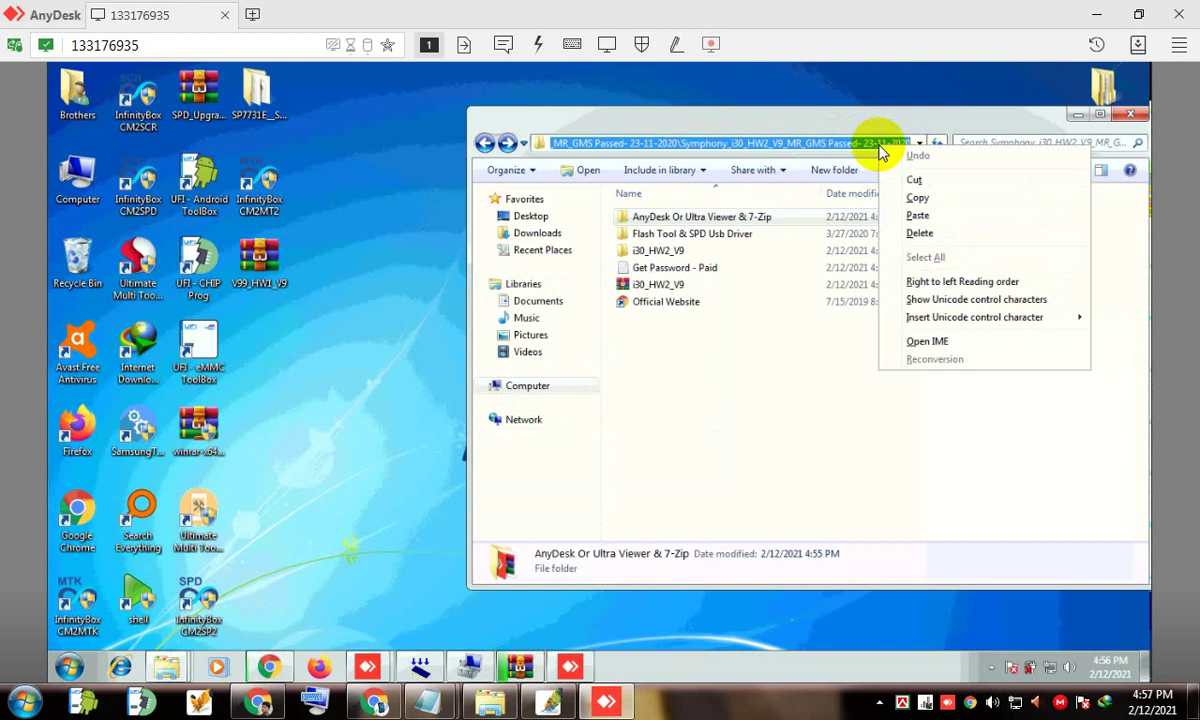
{"action": "left_click", "coordinate": [918, 199]}
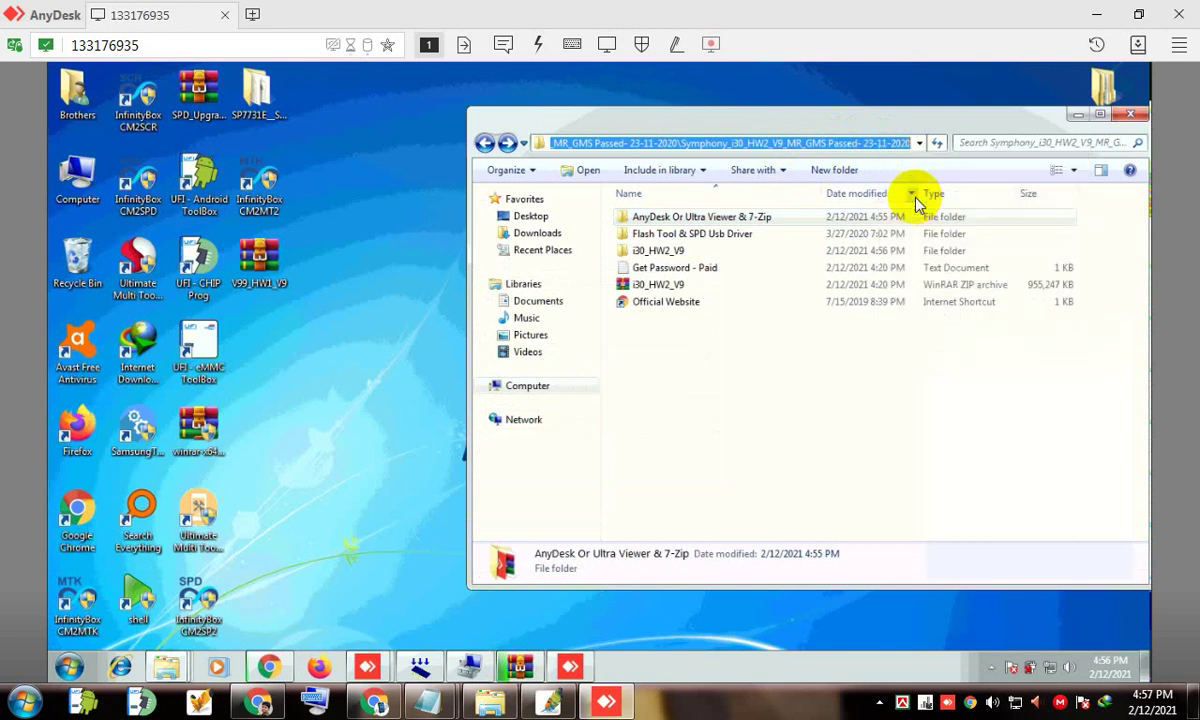
Extract the SPD Research Tool R17.0.0001 archive in place inside the Tools subfolder of Flash Tool & SPD Usb Driver
{"action": "double_click", "coordinate": [682, 235]}
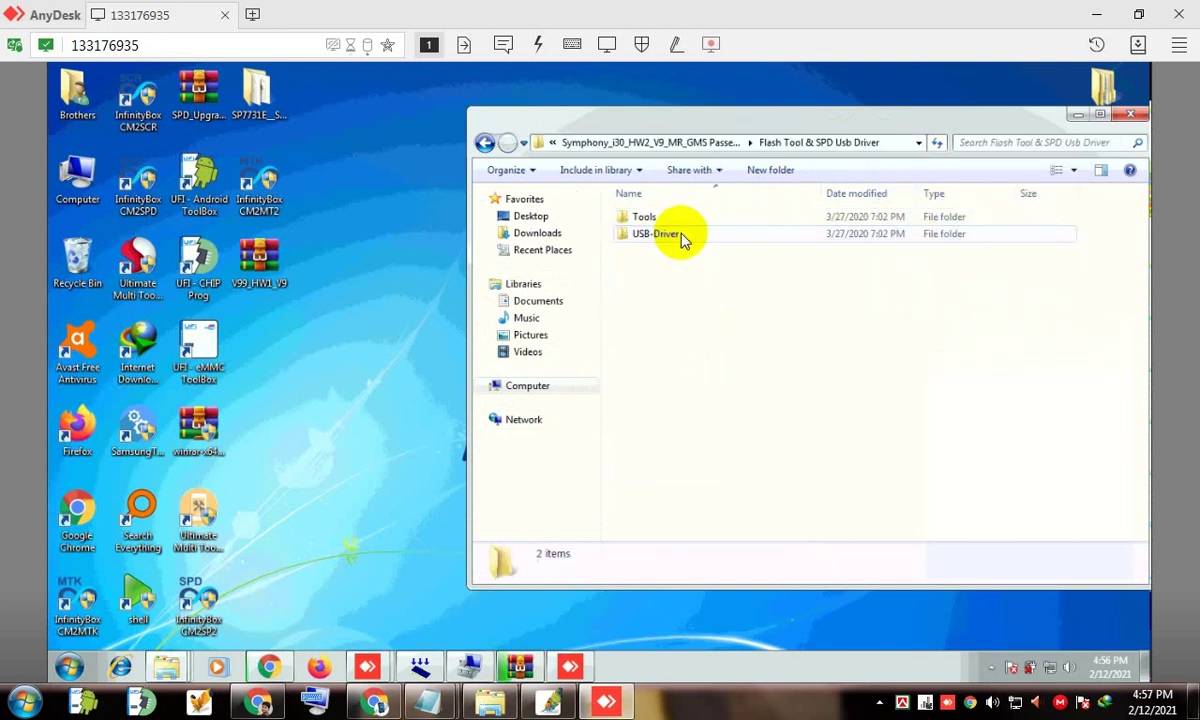
{"action": "double_click", "coordinate": [643, 218]}
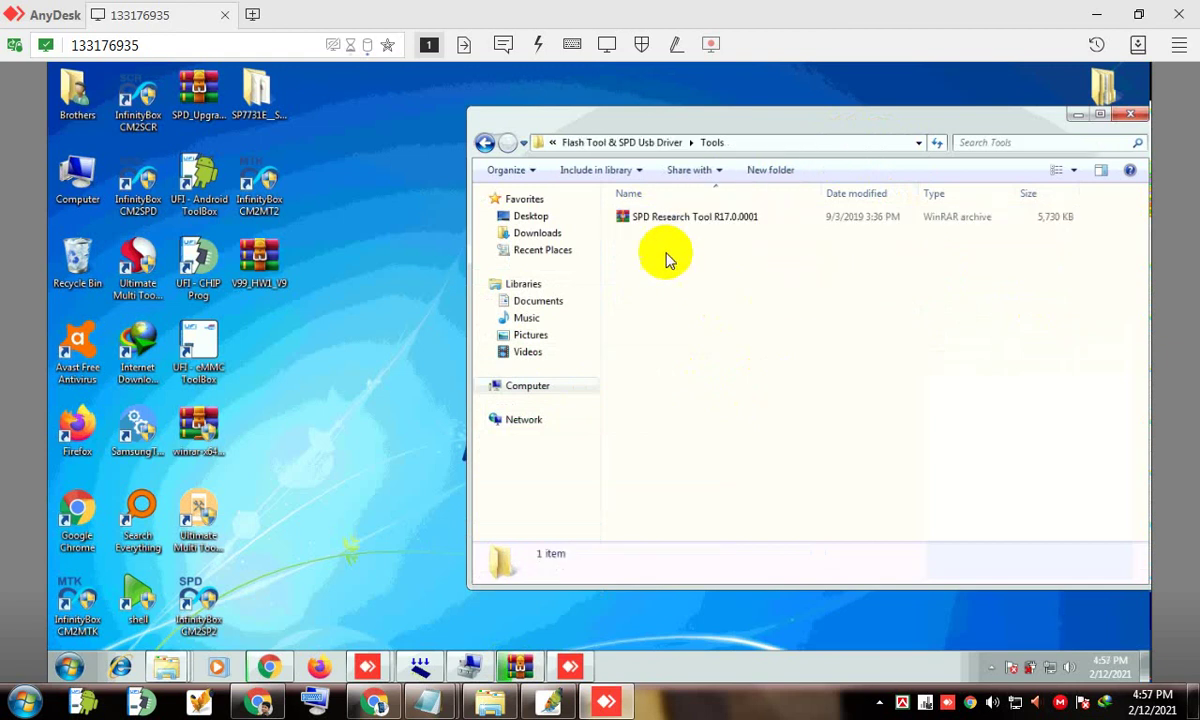
{"action": "left_click", "coordinate": [650, 219]}
{"action": "right_click", "coordinate": [652, 220]}
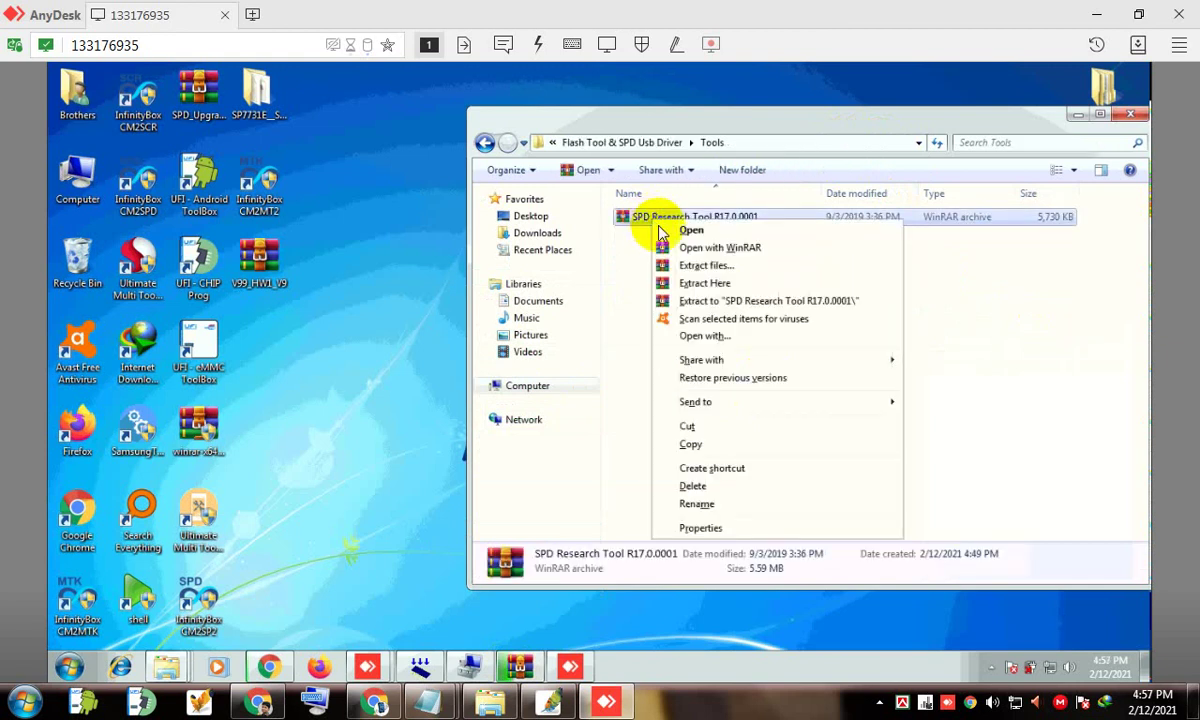
{"action": "left_click", "coordinate": [692, 284]}
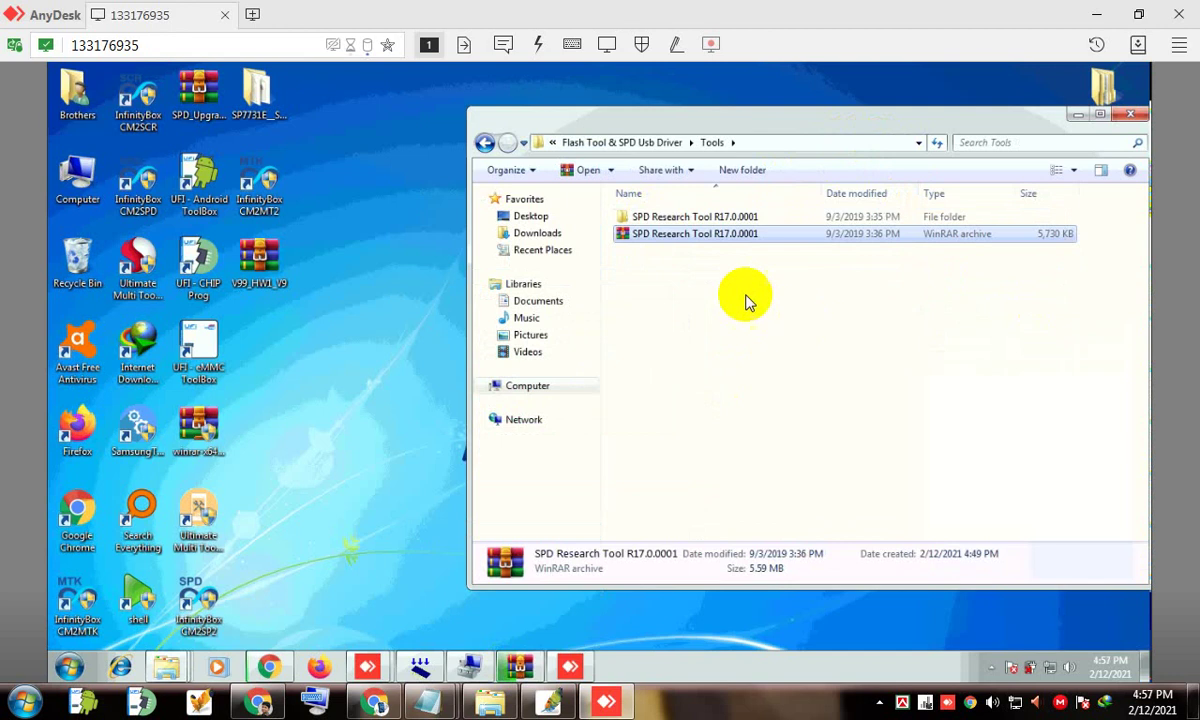
Launch ResearchDownload from the Bin folder of the extracted SPD Research Tool and move its window clear of the desktop icons
{"action": "double_click", "coordinate": [638, 218]}
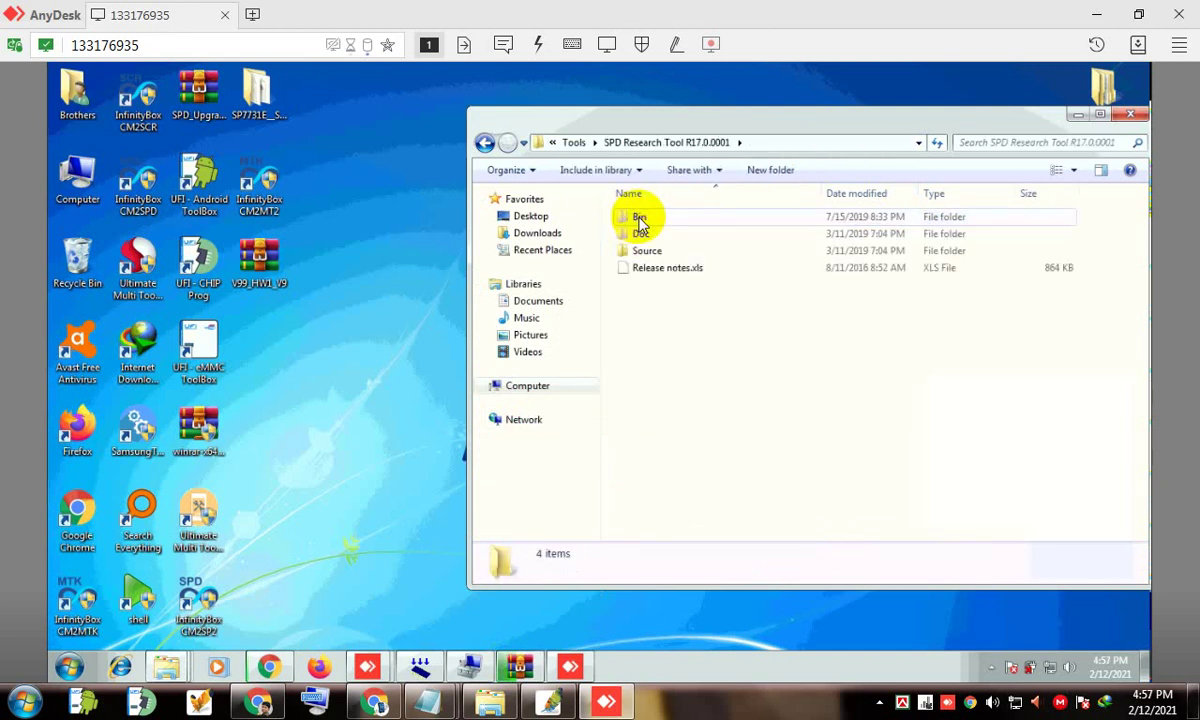
{"action": "double_click", "coordinate": [640, 220]}
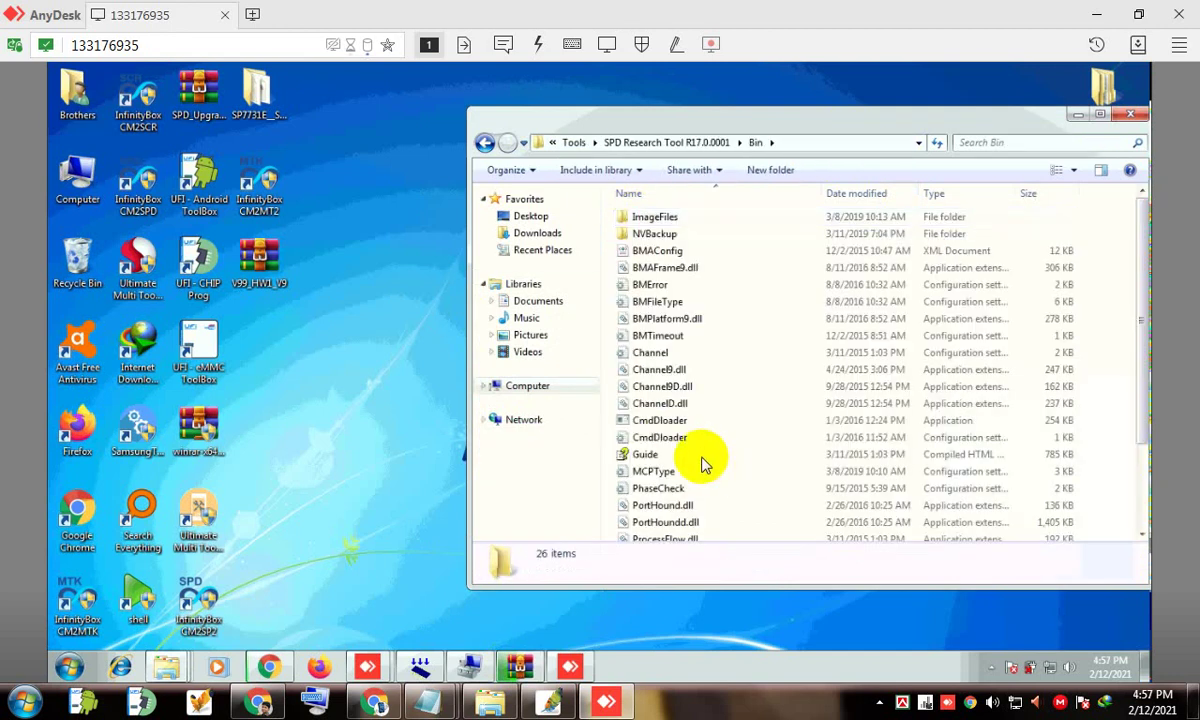
{"action": "left_click_drag", "start_coordinate": [1143, 295], "coordinate": [1152, 428]}
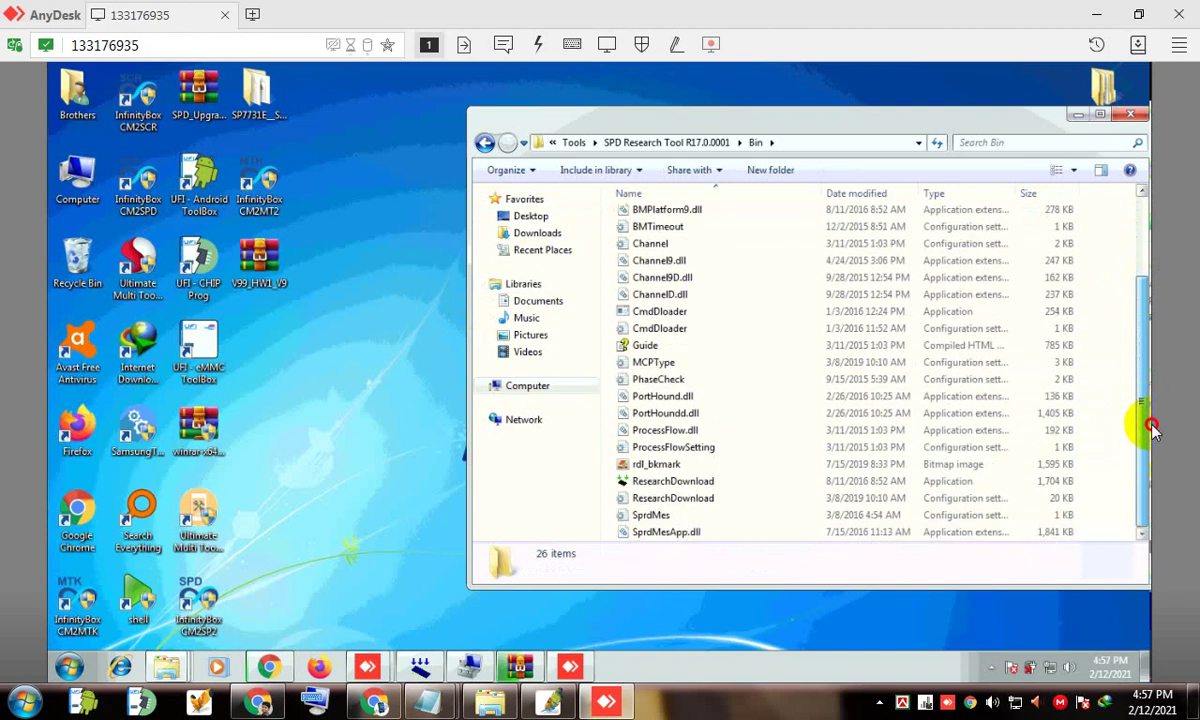
{"action": "double_click", "coordinate": [632, 484]}
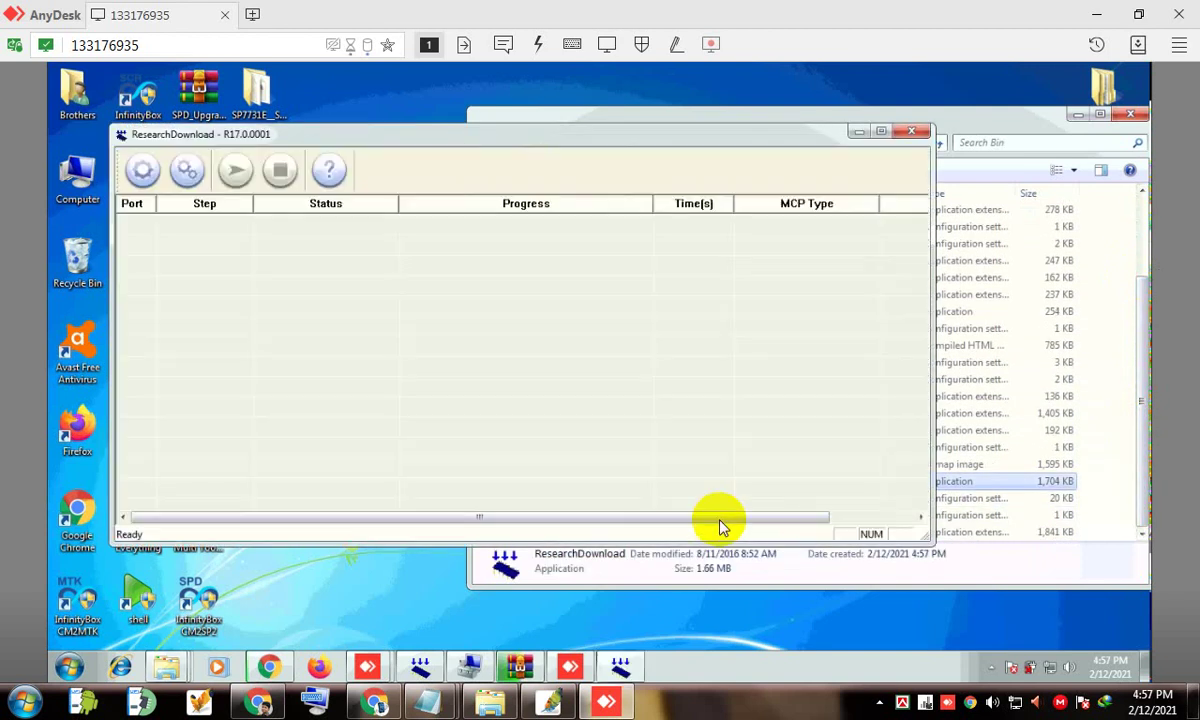
{"action": "left_click_drag", "start_coordinate": [303, 134], "coordinate": [432, 146]}
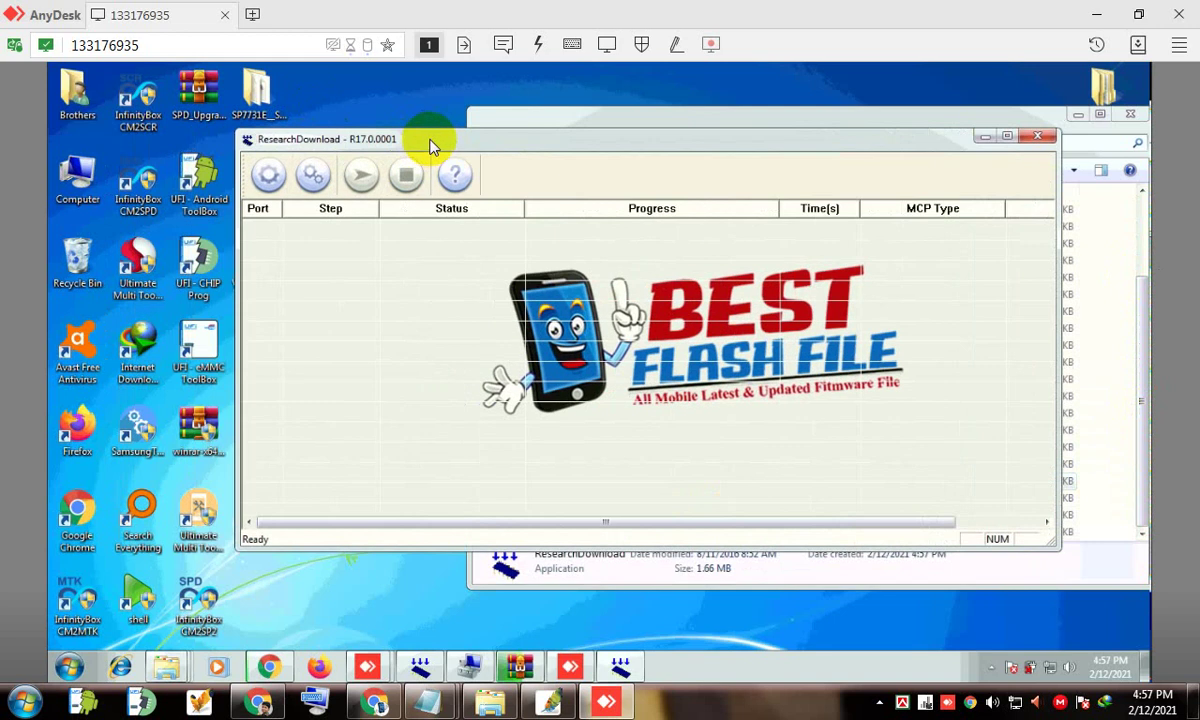
Check the firmware extraction progress, start loading a packet in ResearchDownload and browse to the copied firmware folder path
{"action": "left_click", "coordinate": [519, 665]}
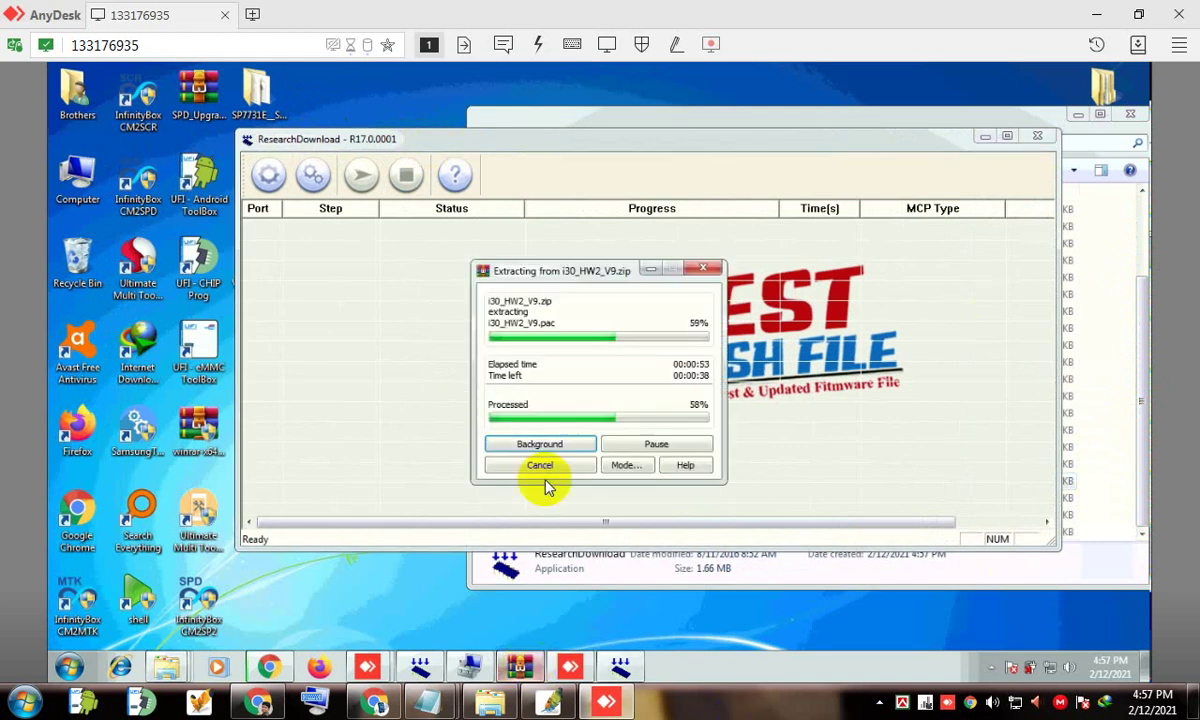
{"action": "left_click", "coordinate": [270, 176]}
{"action": "left_click", "coordinate": [270, 176]}
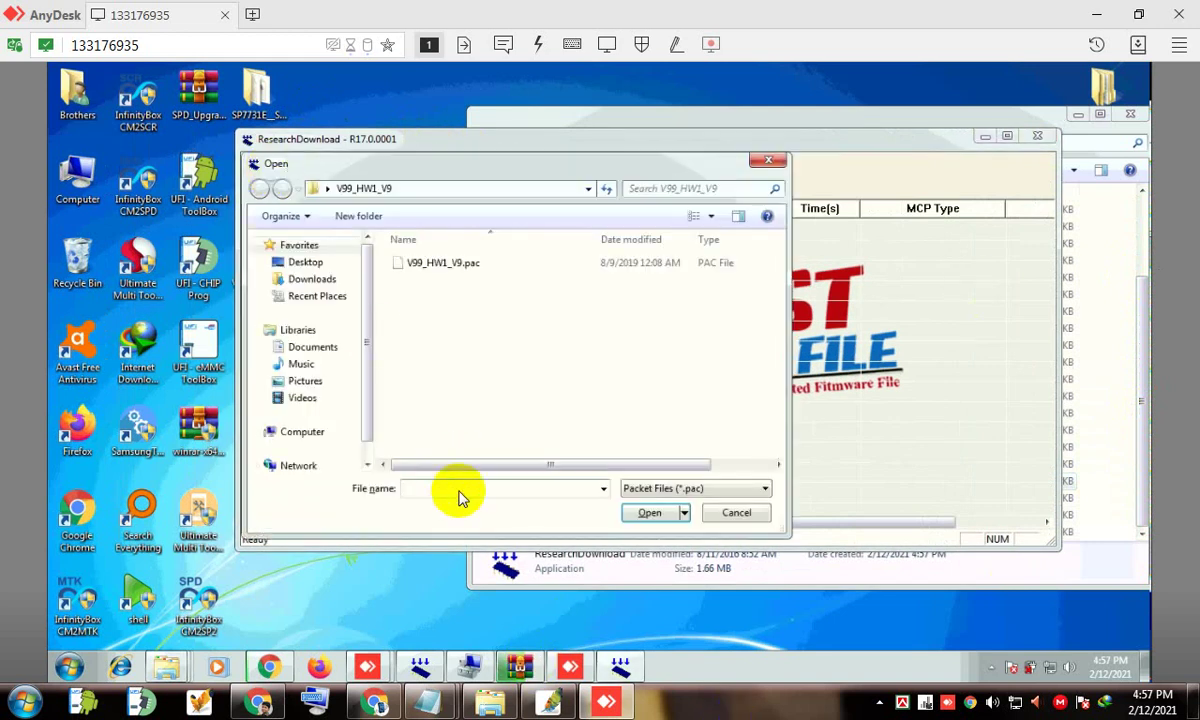
{"action": "right_click", "coordinate": [460, 490]}
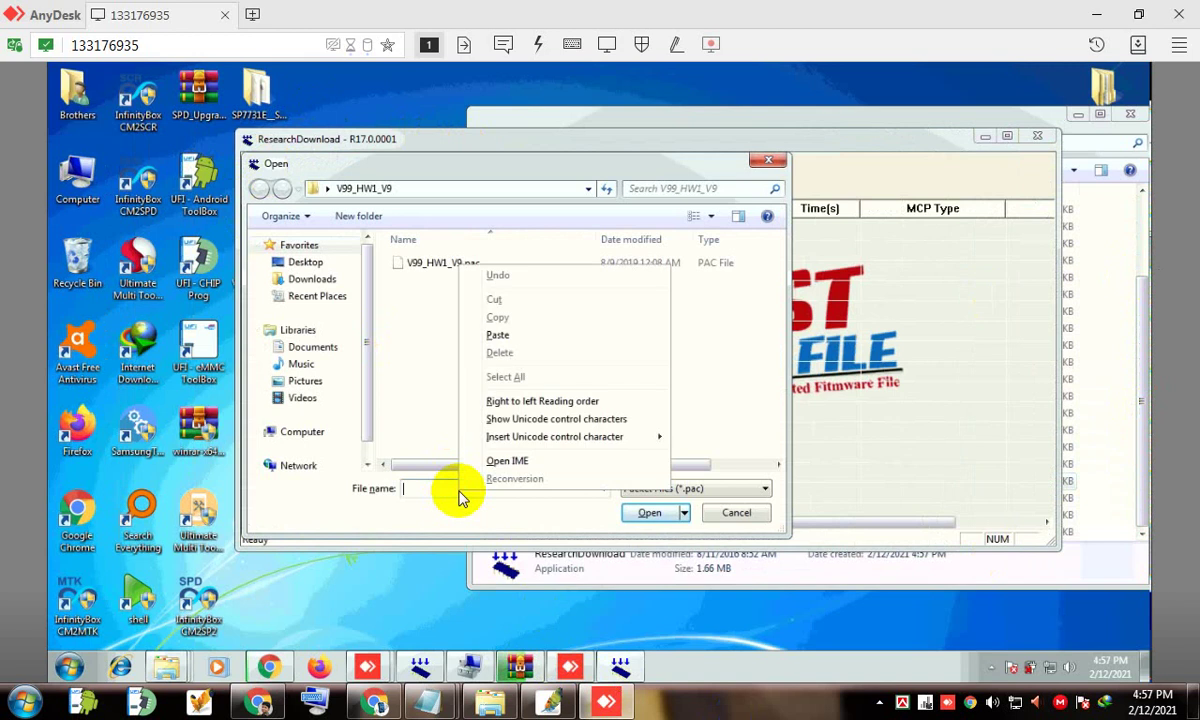
{"action": "left_click", "coordinate": [495, 338]}
{"action": "left_click", "coordinate": [650, 513]}
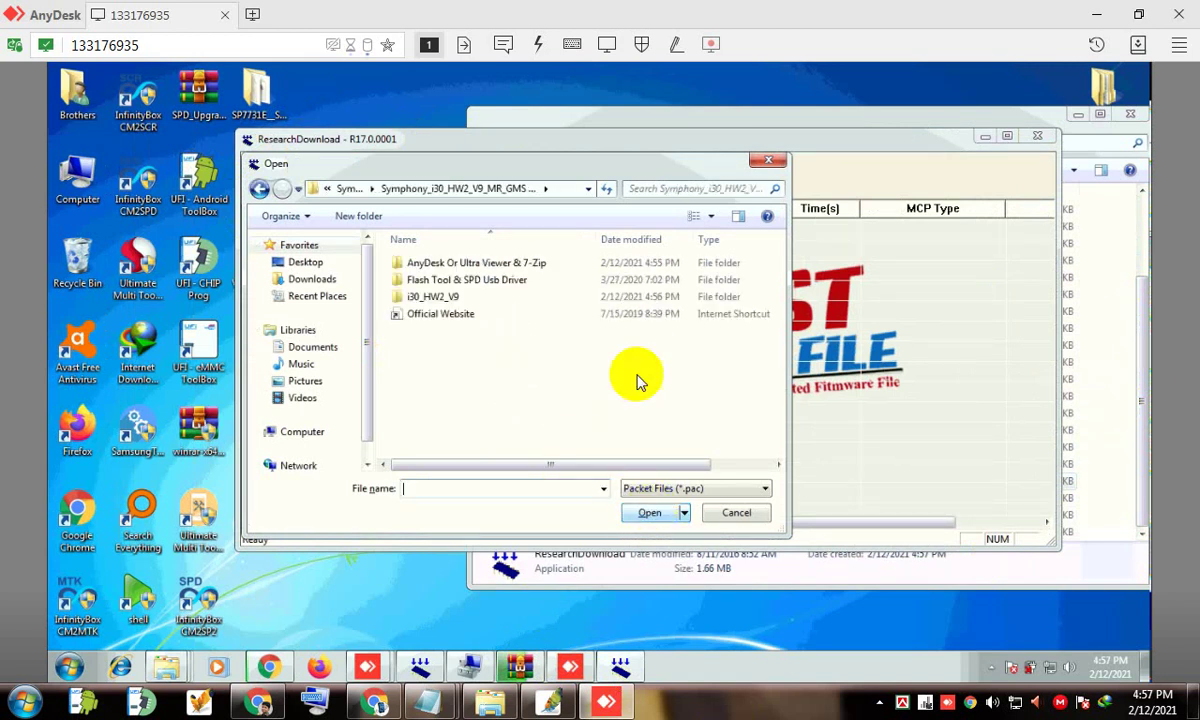
Try to load i30_HW2_V9.pac from the i30_HW2_V9 folder once its extraction finishes, and close ResearchDownload
{"action": "double_click", "coordinate": [440, 298]}
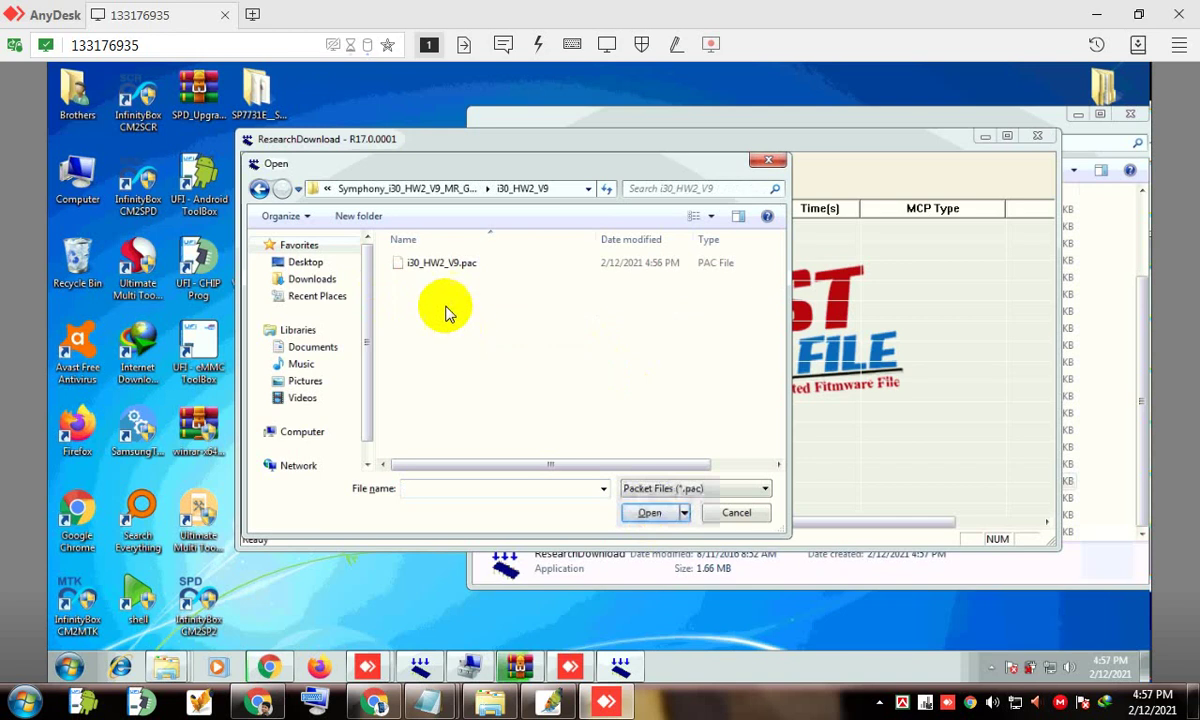
{"action": "left_click", "coordinate": [432, 264]}
{"action": "left_click", "coordinate": [514, 668]}
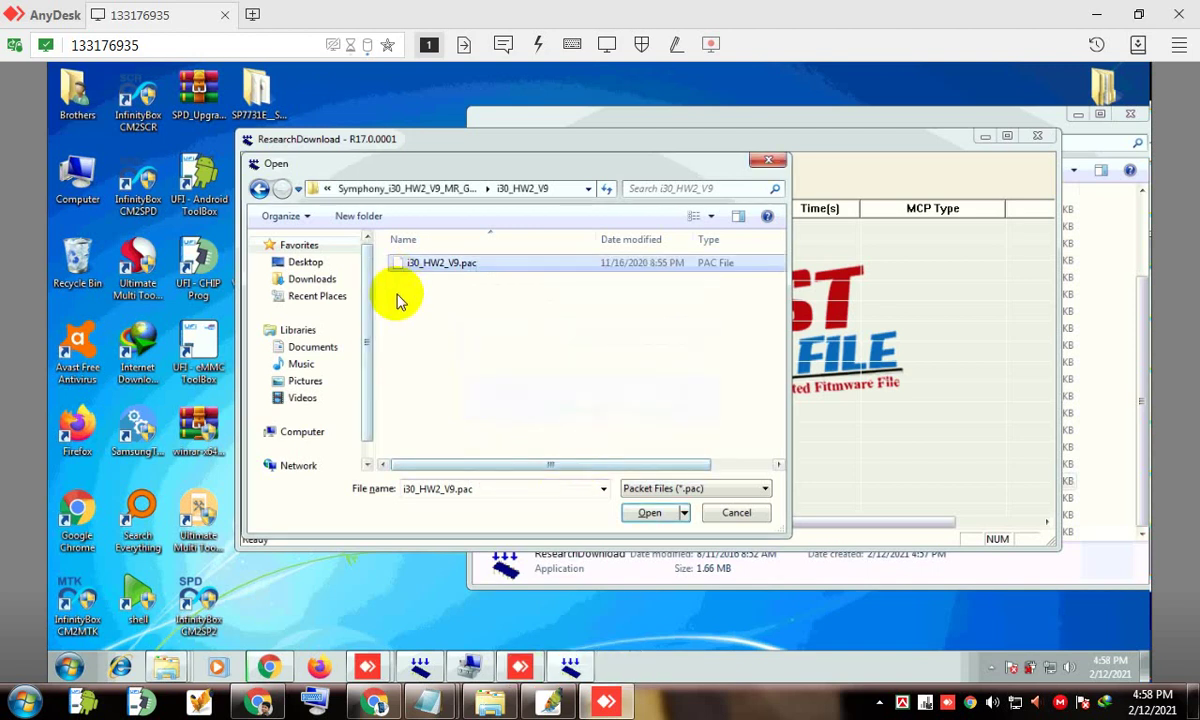
{"action": "left_click", "coordinate": [647, 517]}
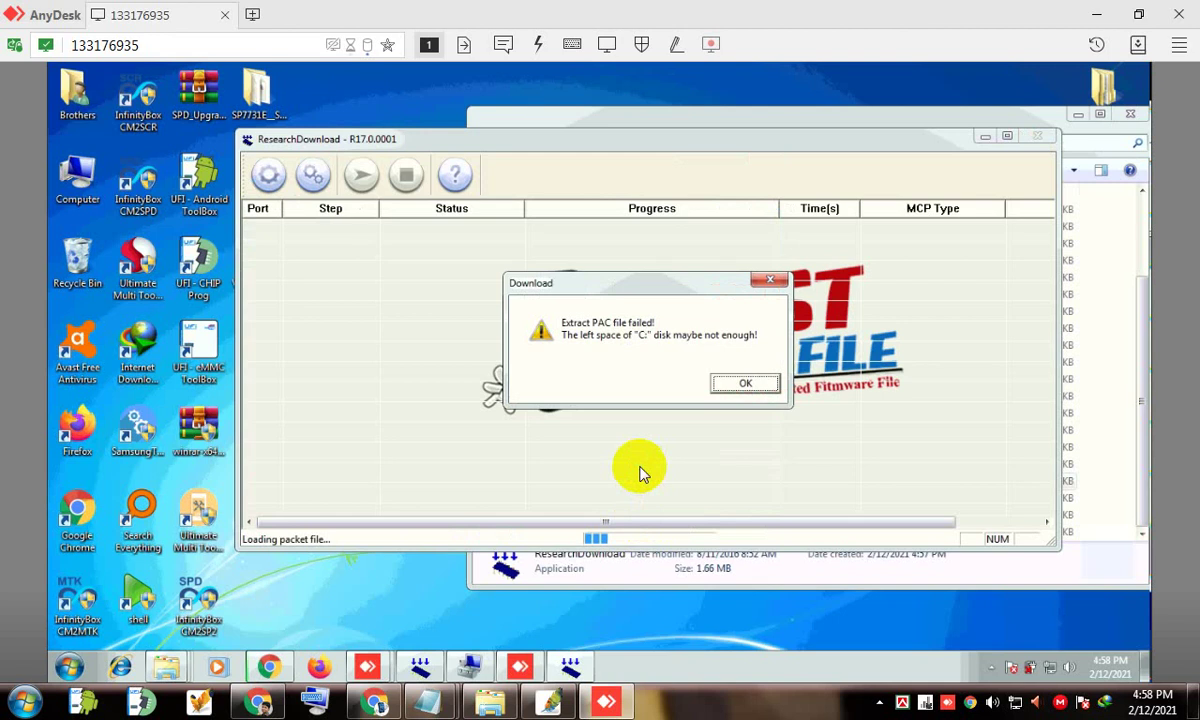
{"action": "left_click", "coordinate": [738, 383]}
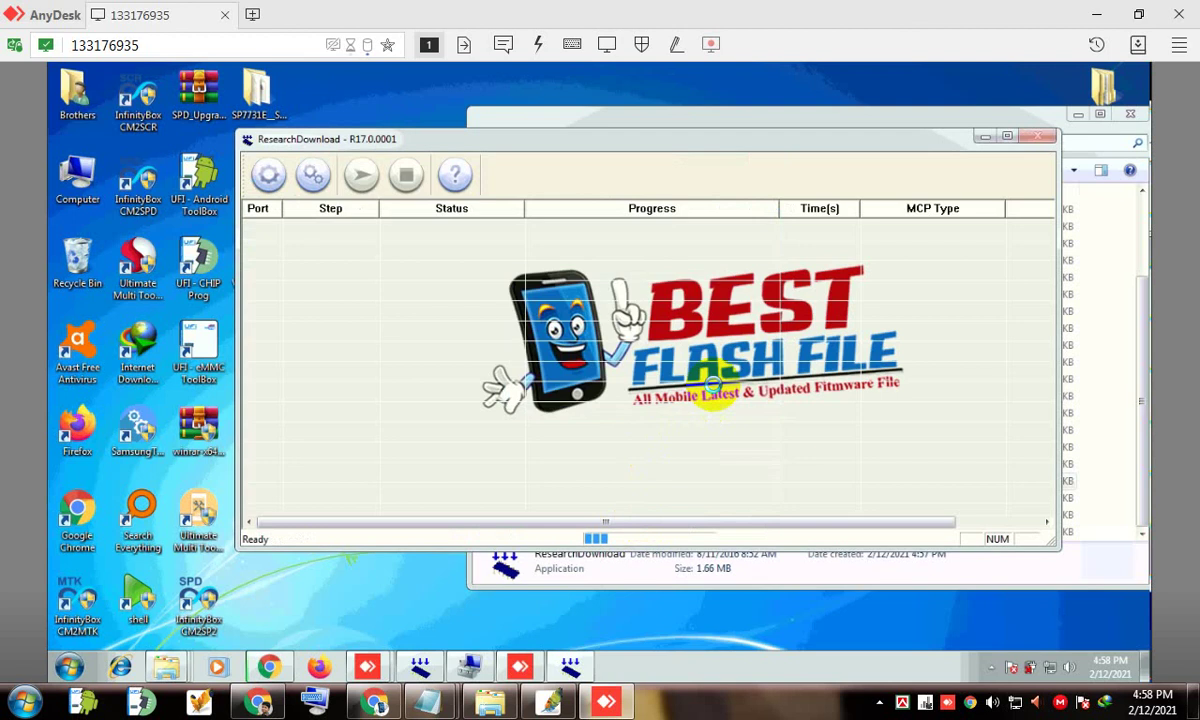
{"action": "left_click", "coordinate": [695, 383]}
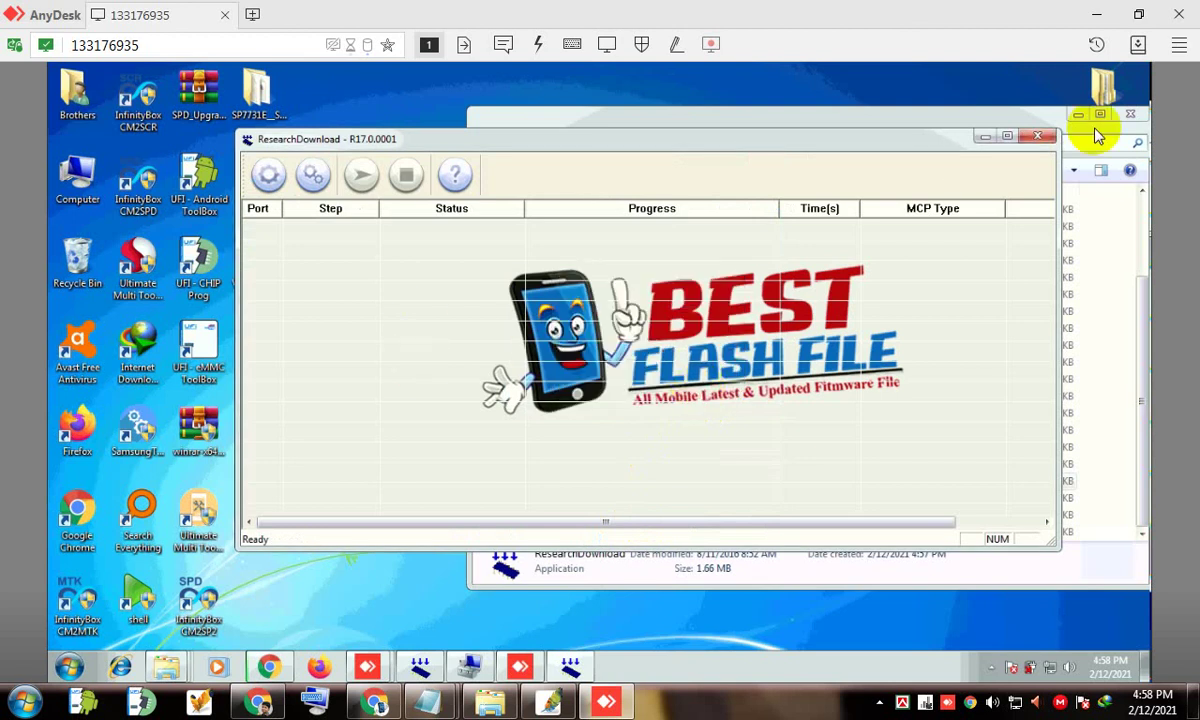
{"action": "left_click", "coordinate": [1040, 138]}
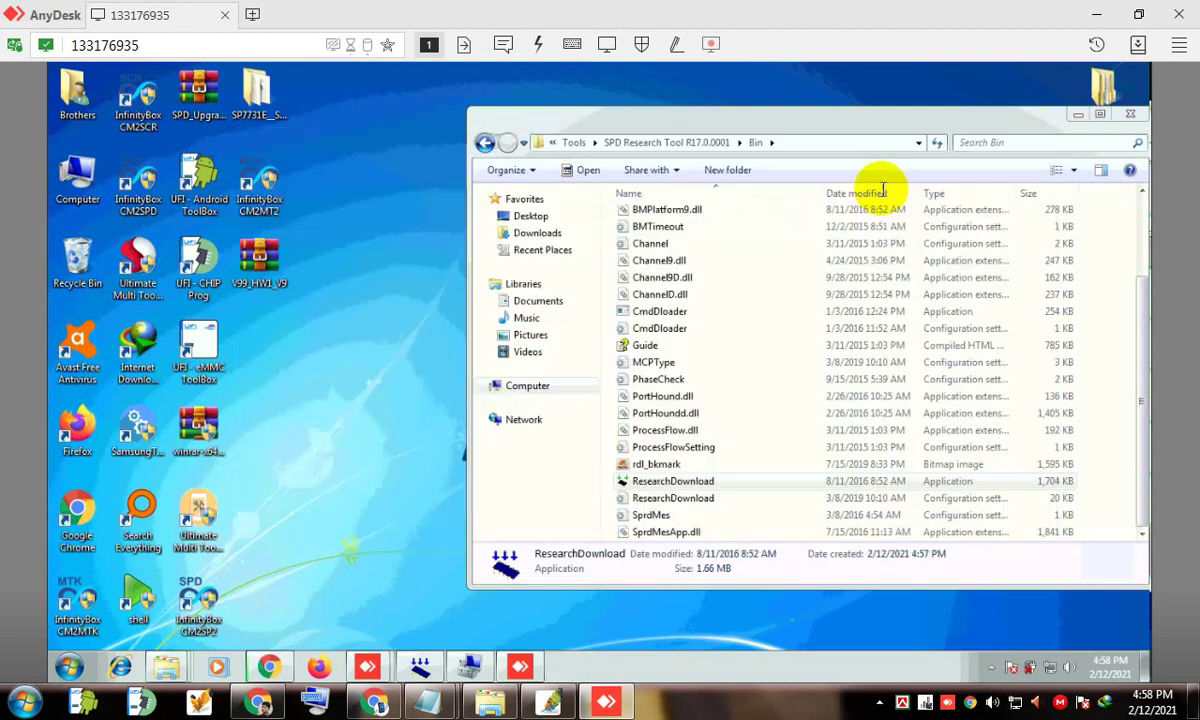
Move the Bin folder out of SPD Research Tool R17.0.0001 into the main Symphony_i30_HW2_V9 firmware folder
{"action": "left_click", "coordinate": [484, 142]}
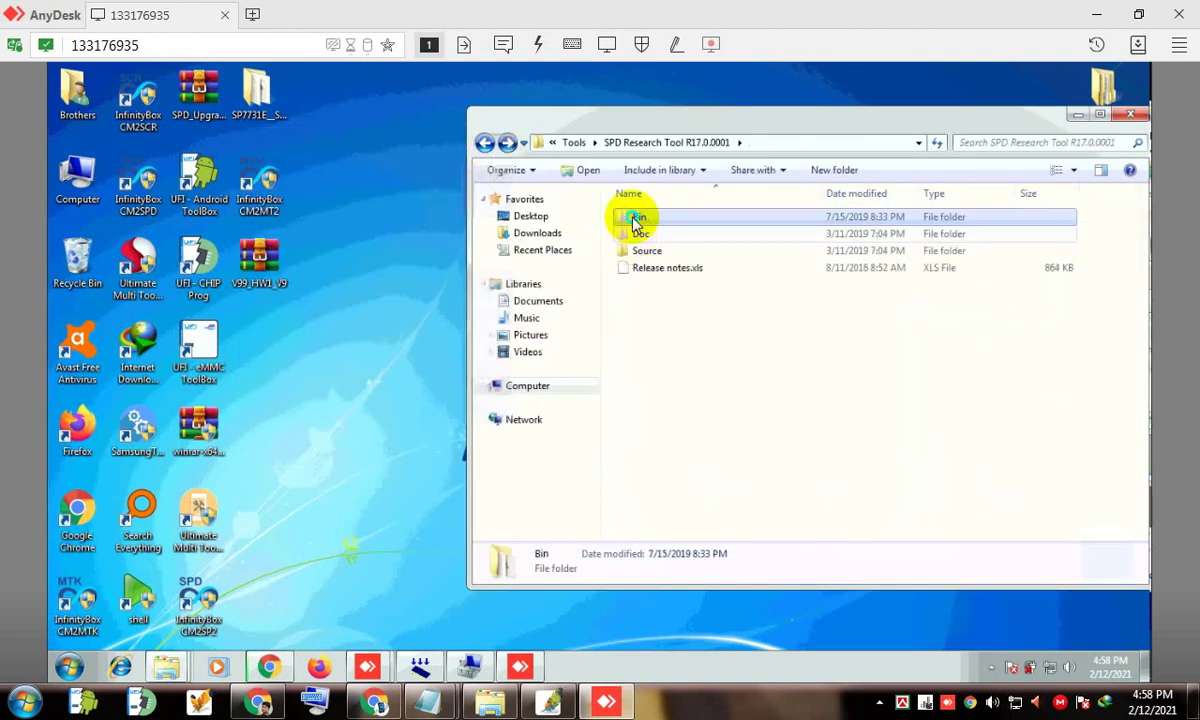
{"action": "right_click", "coordinate": [635, 222]}
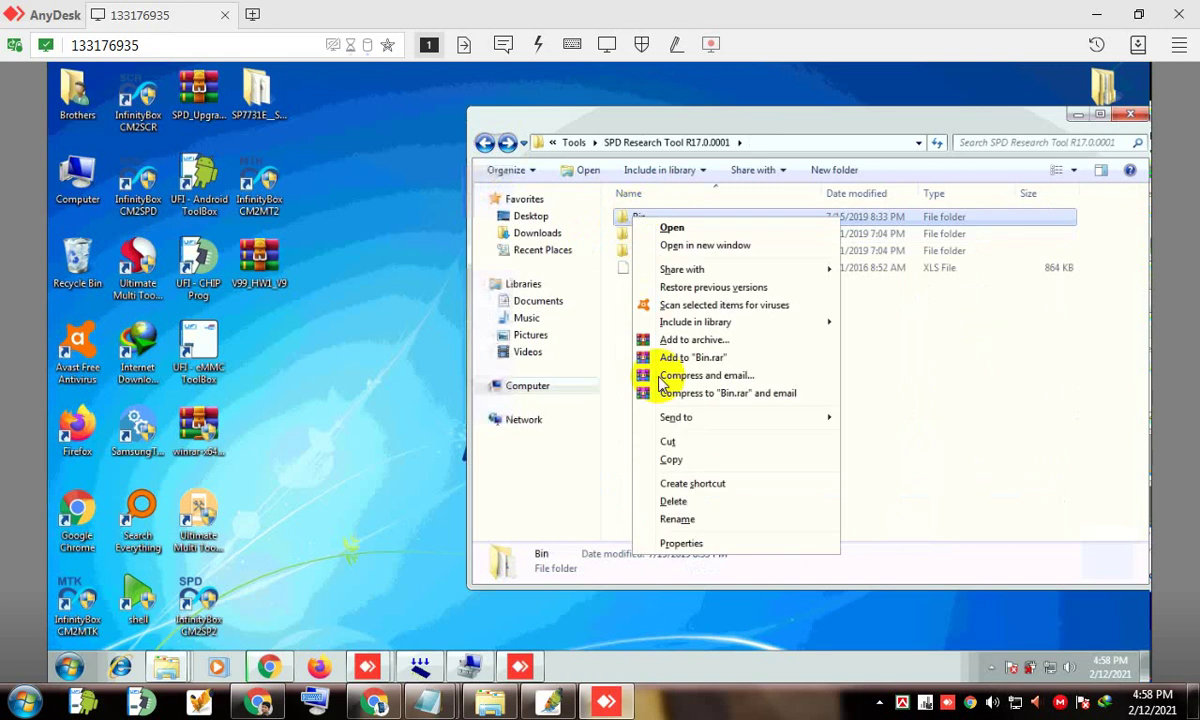
{"action": "left_click", "coordinate": [668, 450]}
{"action": "left_click", "coordinate": [485, 142]}
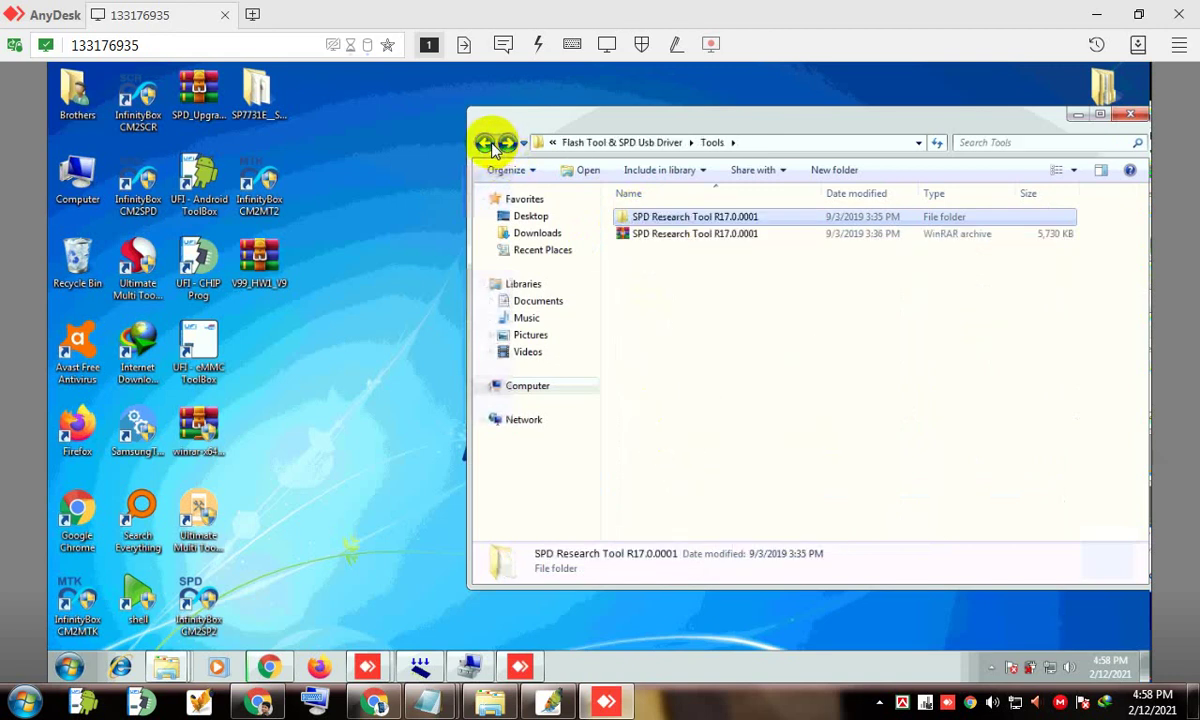
{"action": "left_click", "coordinate": [485, 142]}
{"action": "left_click", "coordinate": [485, 142]}
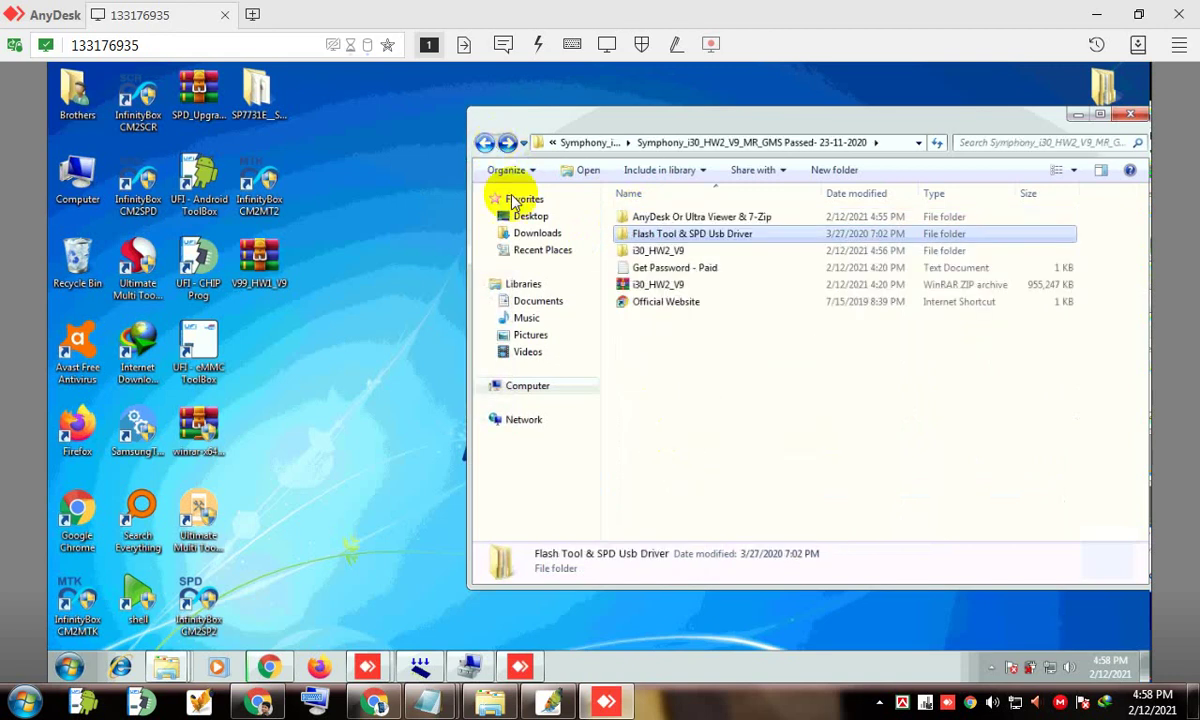
{"action": "right_click", "coordinate": [674, 444]}
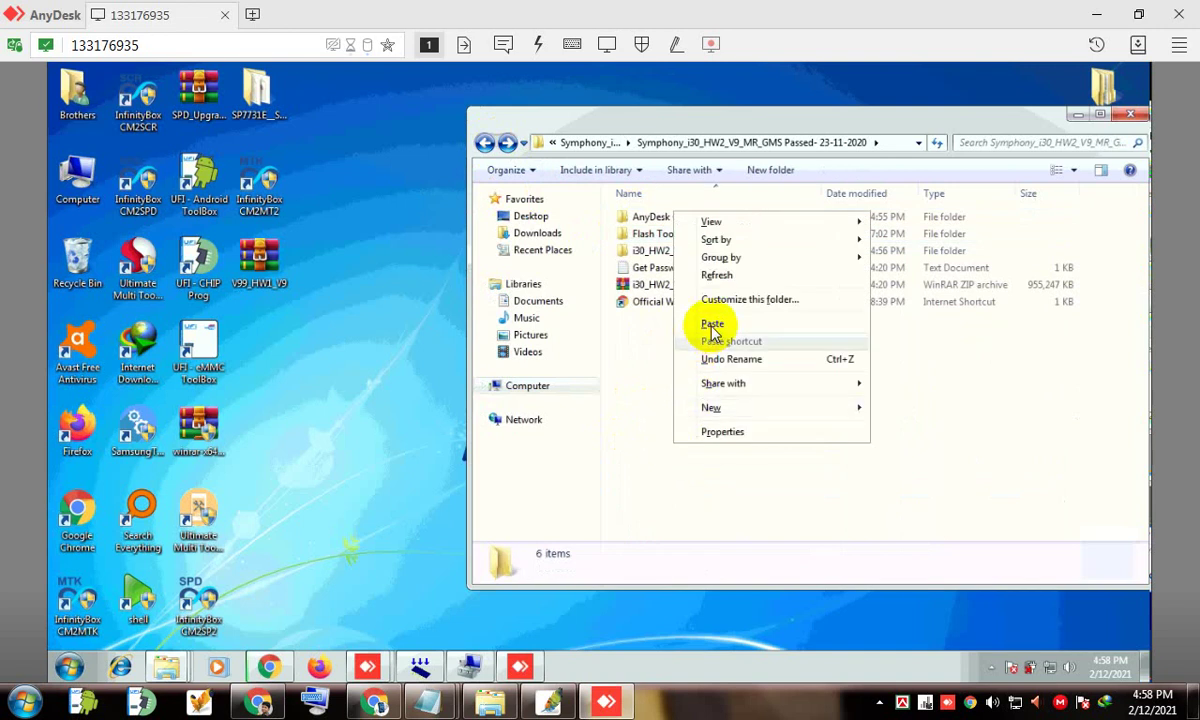
{"action": "left_click", "coordinate": [712, 323]}
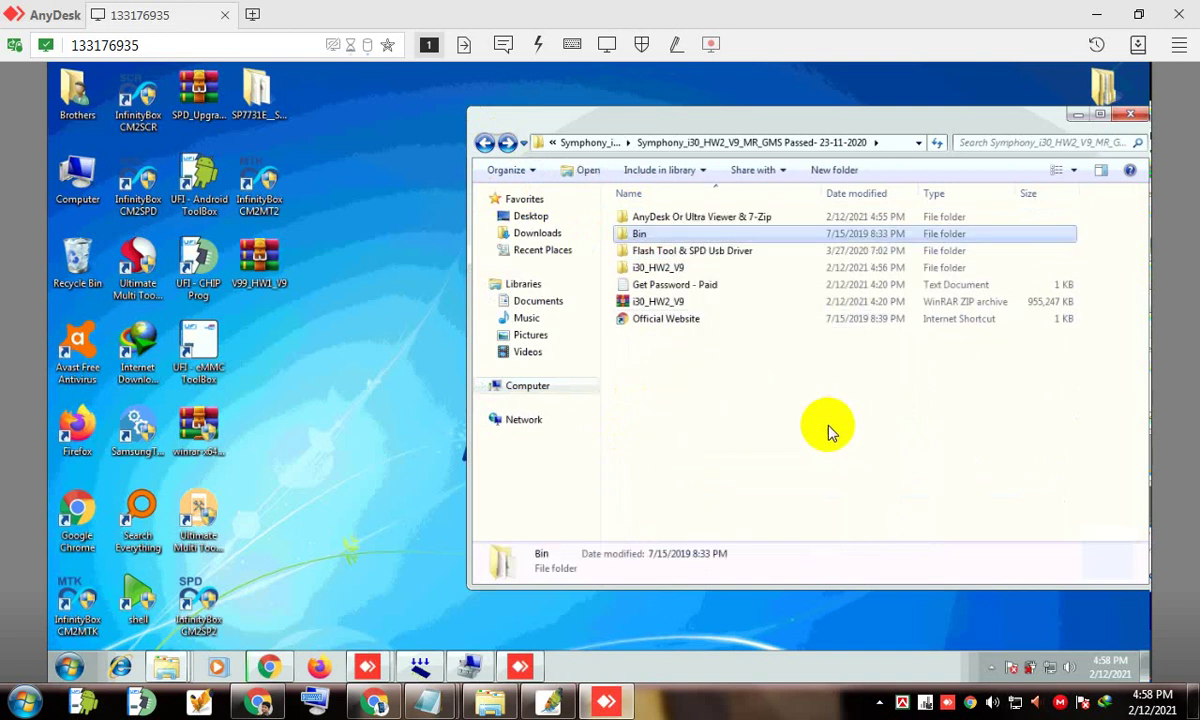
Open the i30_HW2_V9 folder that holds the PAC file and copy its full path
{"action": "double_click", "coordinate": [680, 267]}
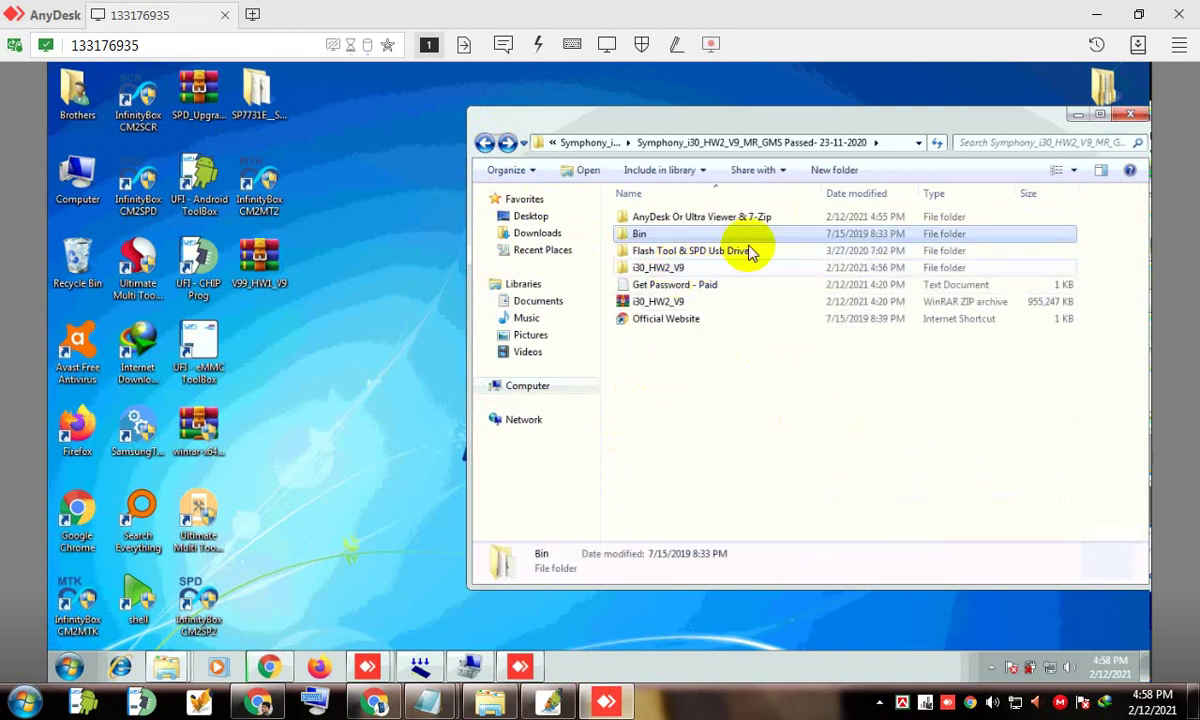
{"action": "left_click", "coordinate": [878, 143]}
{"action": "right_click", "coordinate": [878, 143]}
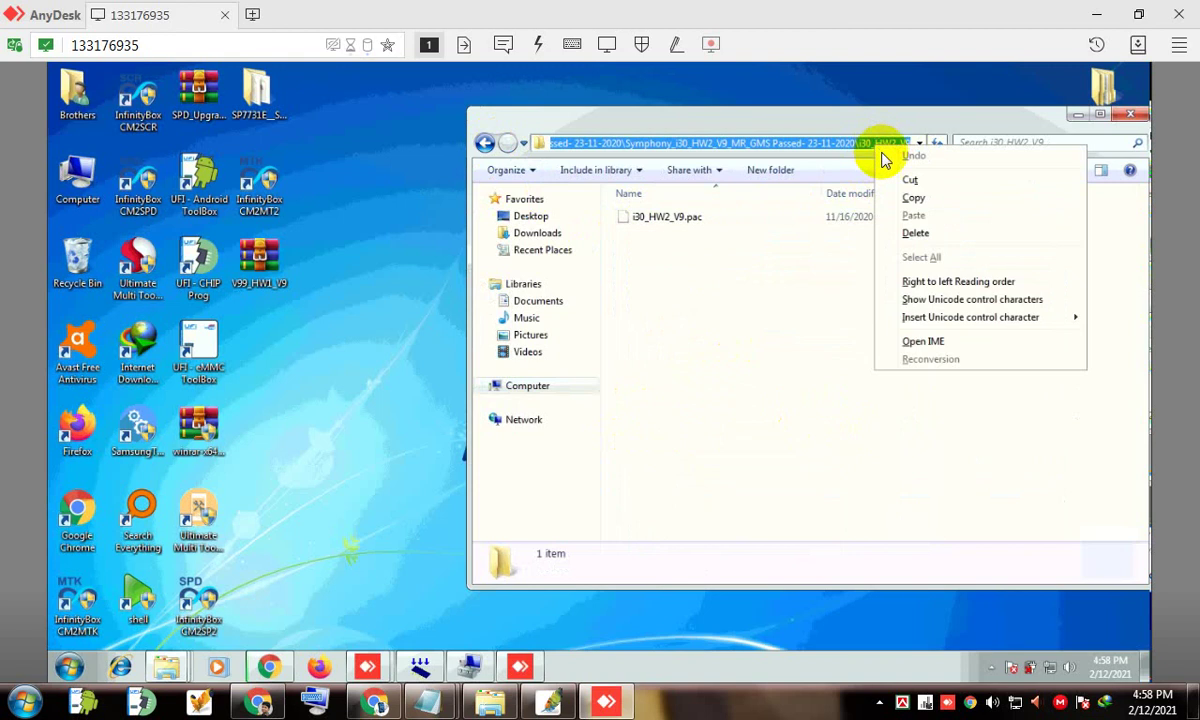
{"action": "left_click", "coordinate": [918, 190]}
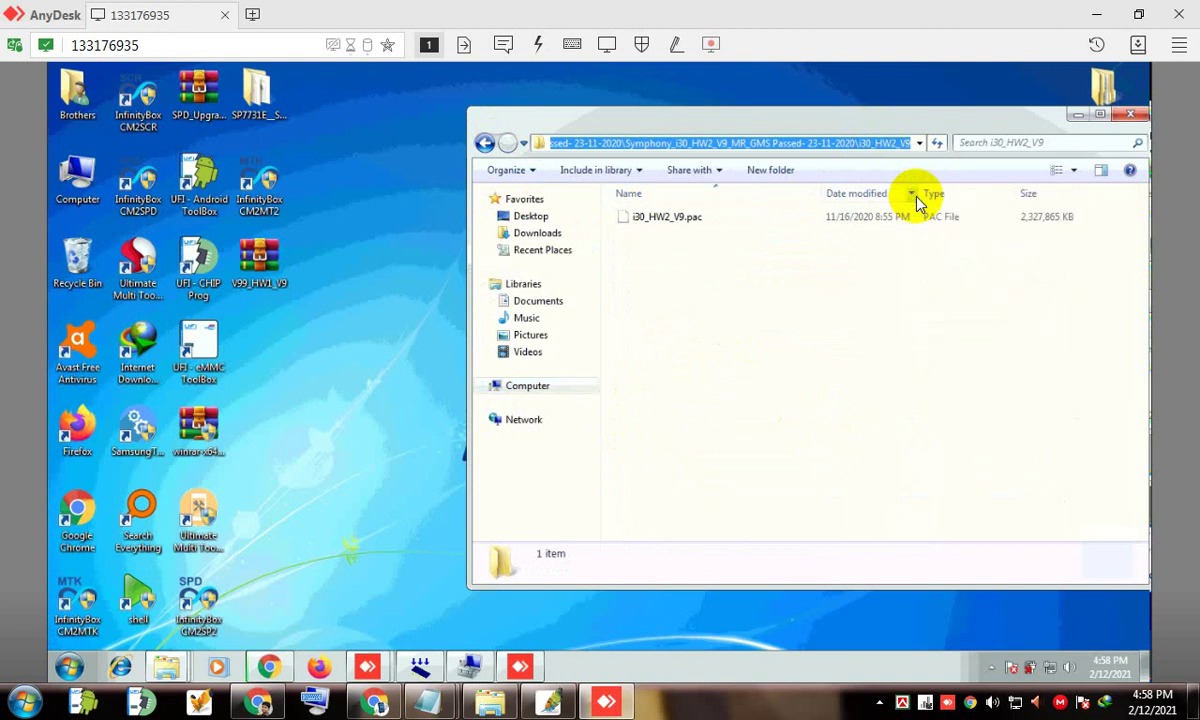
Launch ResearchDownload from the Bin folder in the main firmware folder
{"action": "left_click", "coordinate": [487, 142]}
{"action": "double_click", "coordinate": [640, 236]}
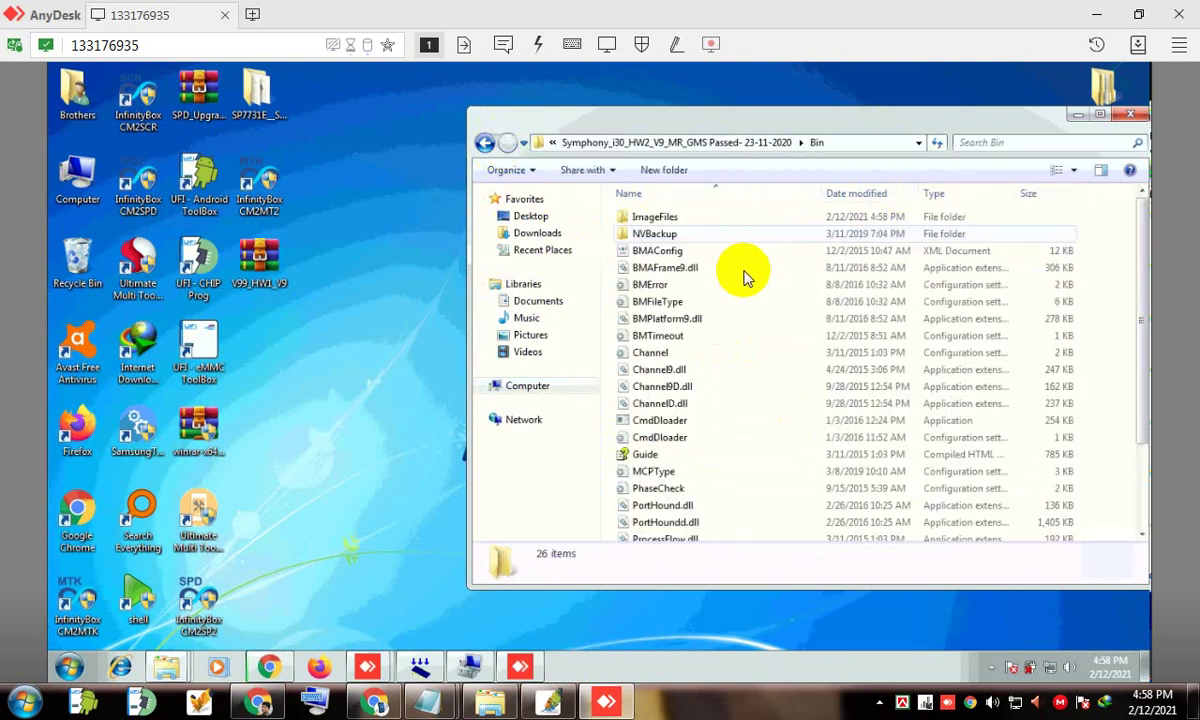
{"action": "scroll", "coordinate": [645, 510], "scroll_direction": "down", "scroll_amount": 2}
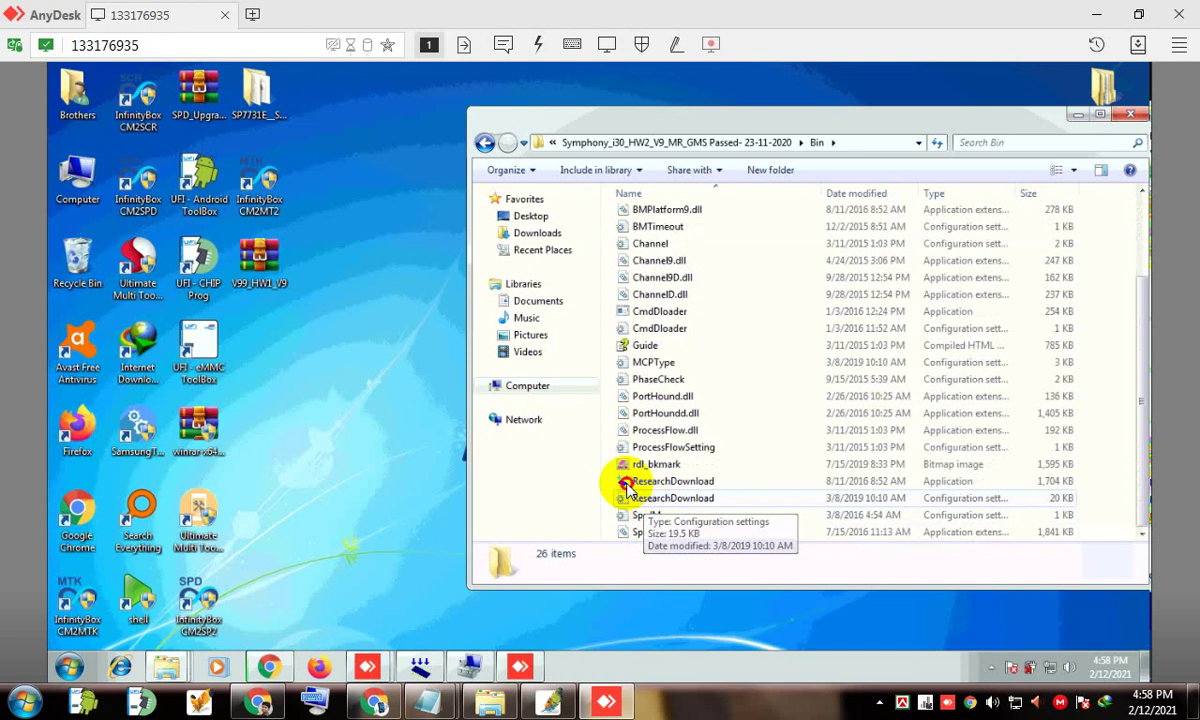
{"action": "double_click", "coordinate": [668, 484]}
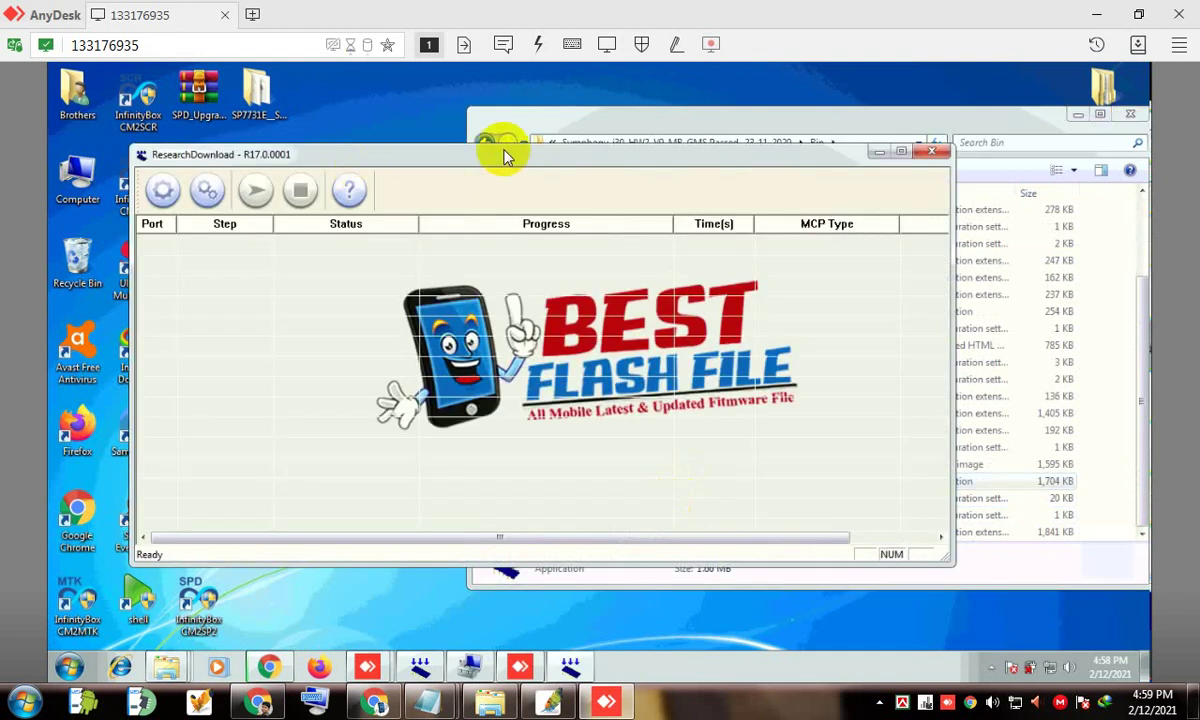
Load i30_HW2_V9.pac from the copied i30_HW2_V9 folder path into ResearchDownload
{"action": "left_click", "coordinate": [296, 191]}
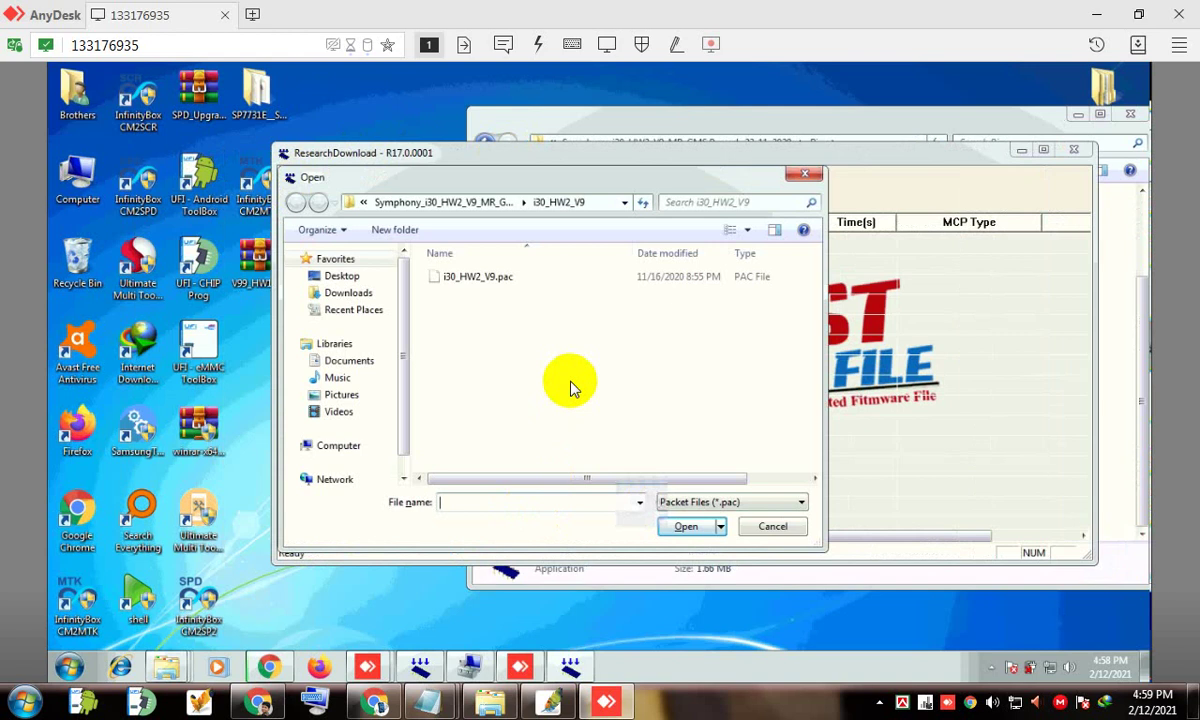
{"action": "right_click", "coordinate": [488, 501]}
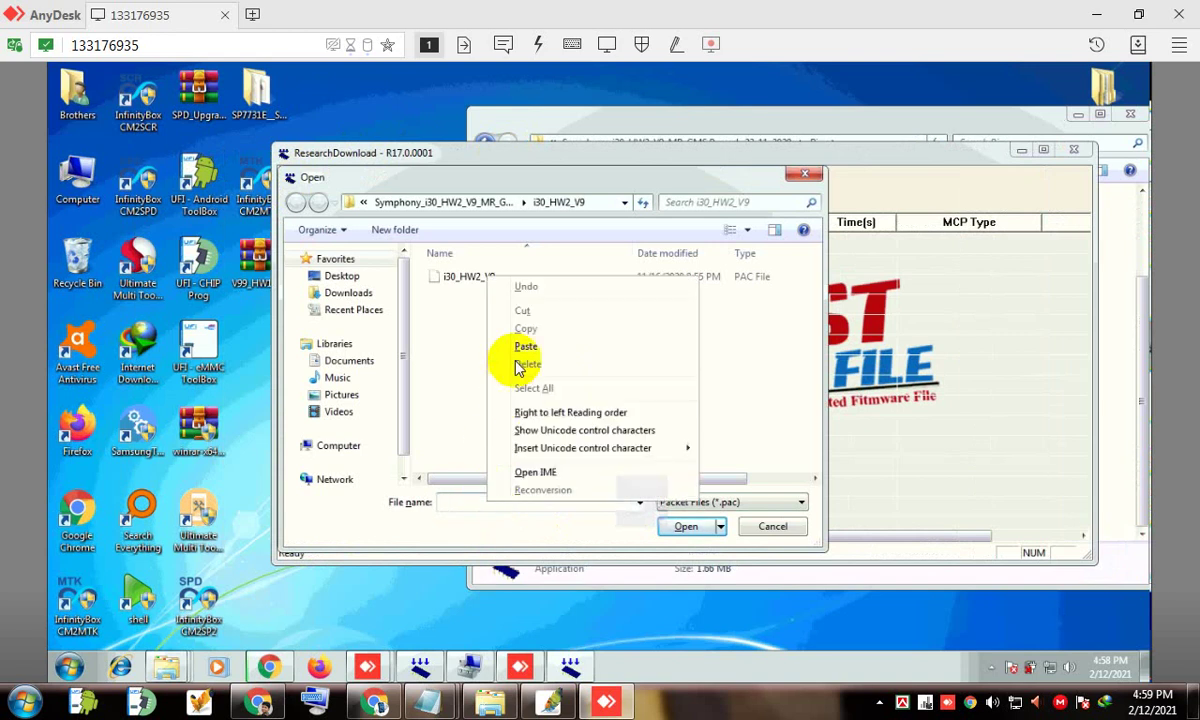
{"action": "left_click", "coordinate": [517, 345]}
{"action": "left_click", "coordinate": [686, 527]}
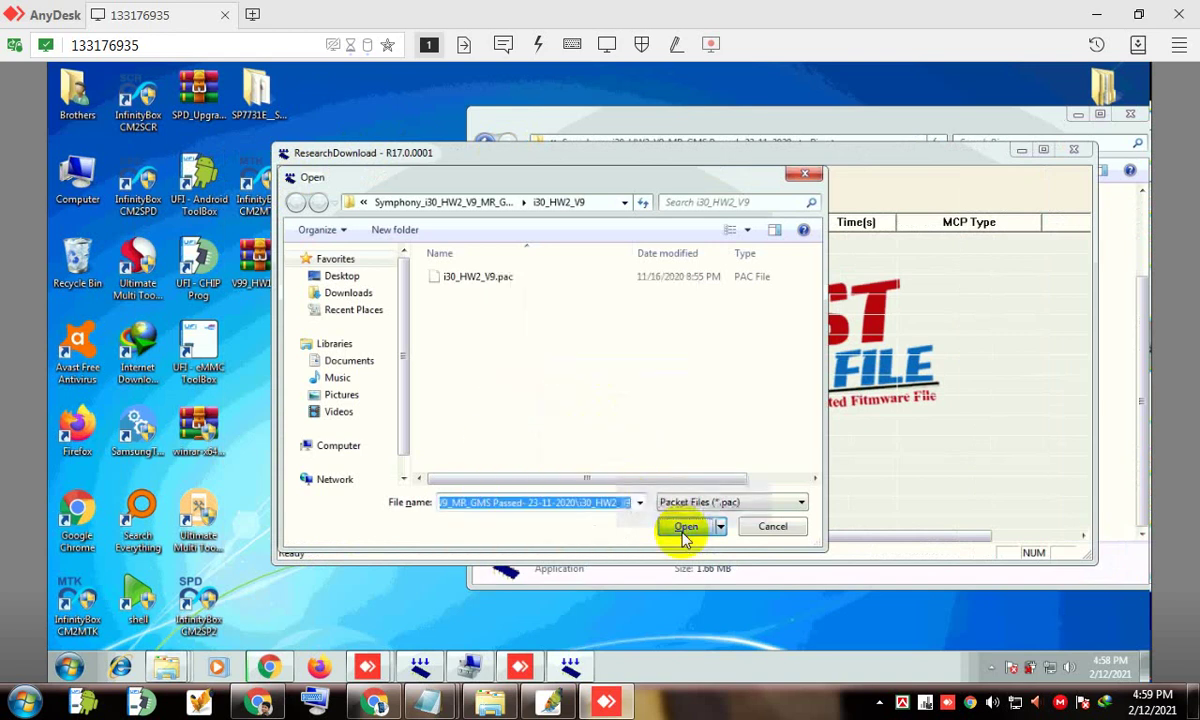
{"action": "left_click", "coordinate": [450, 280]}
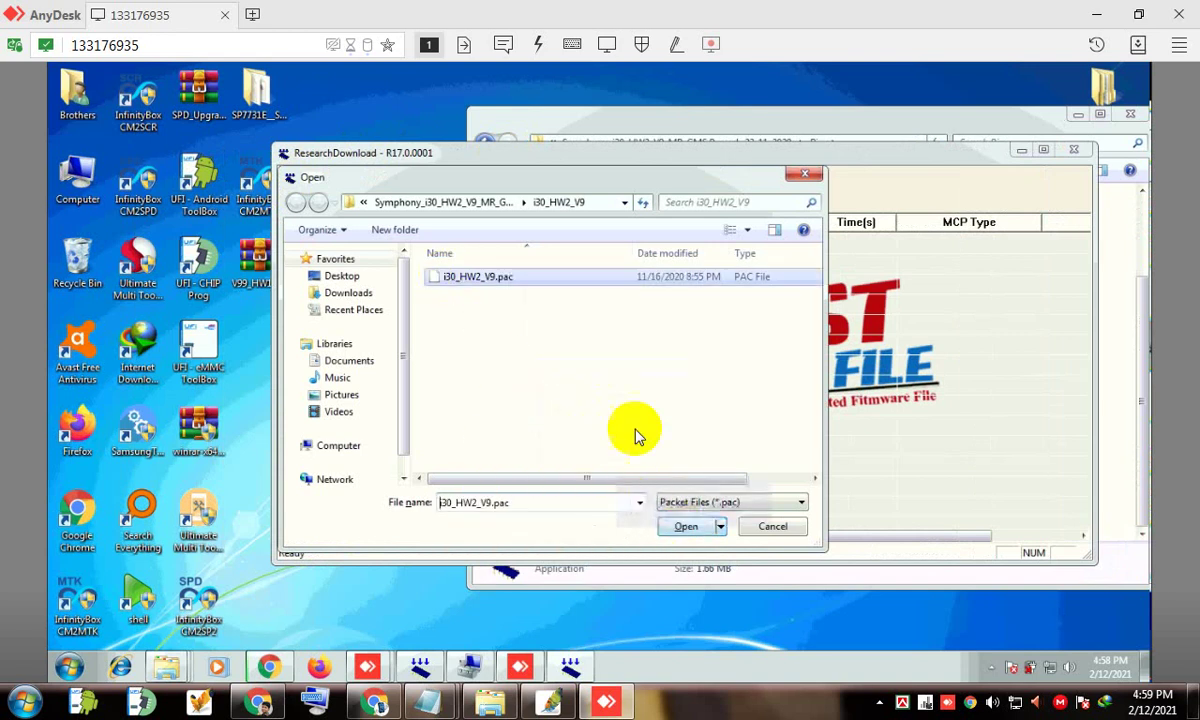
{"action": "left_click", "coordinate": [660, 527]}
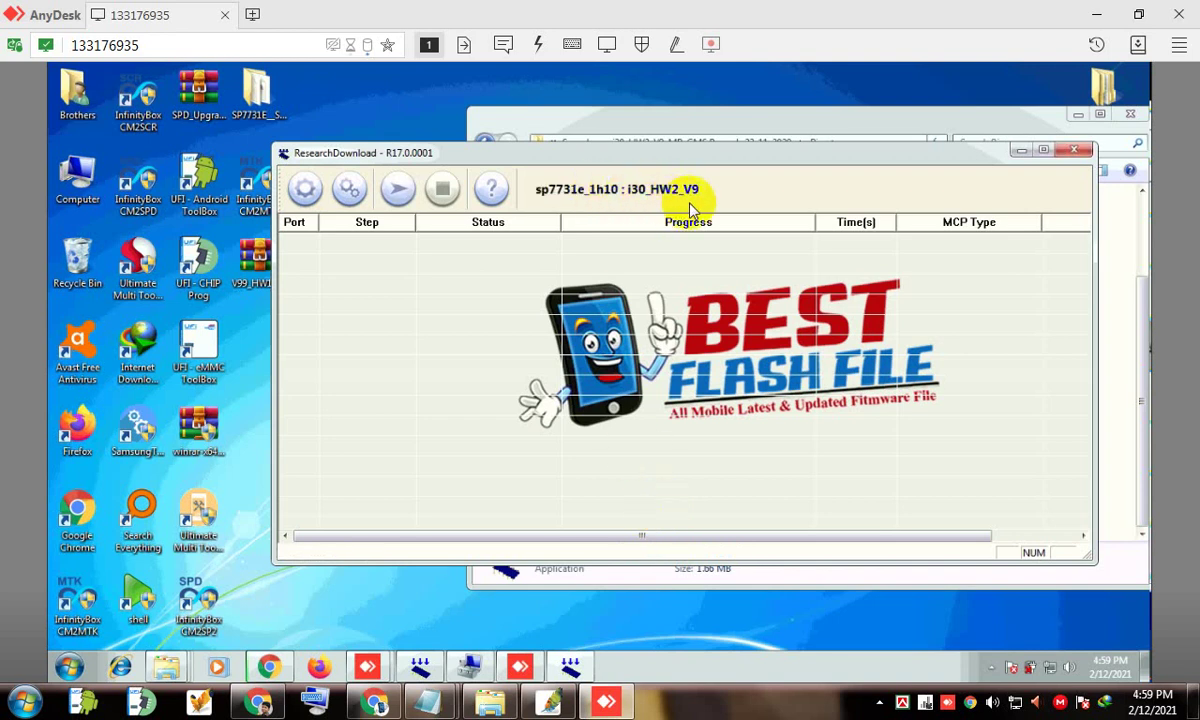
Exclude NV_W, ProdNV and PhaseCheck from the file backup in the download settings, and start flashing without an IMEI backup
{"action": "left_click", "coordinate": [352, 190]}
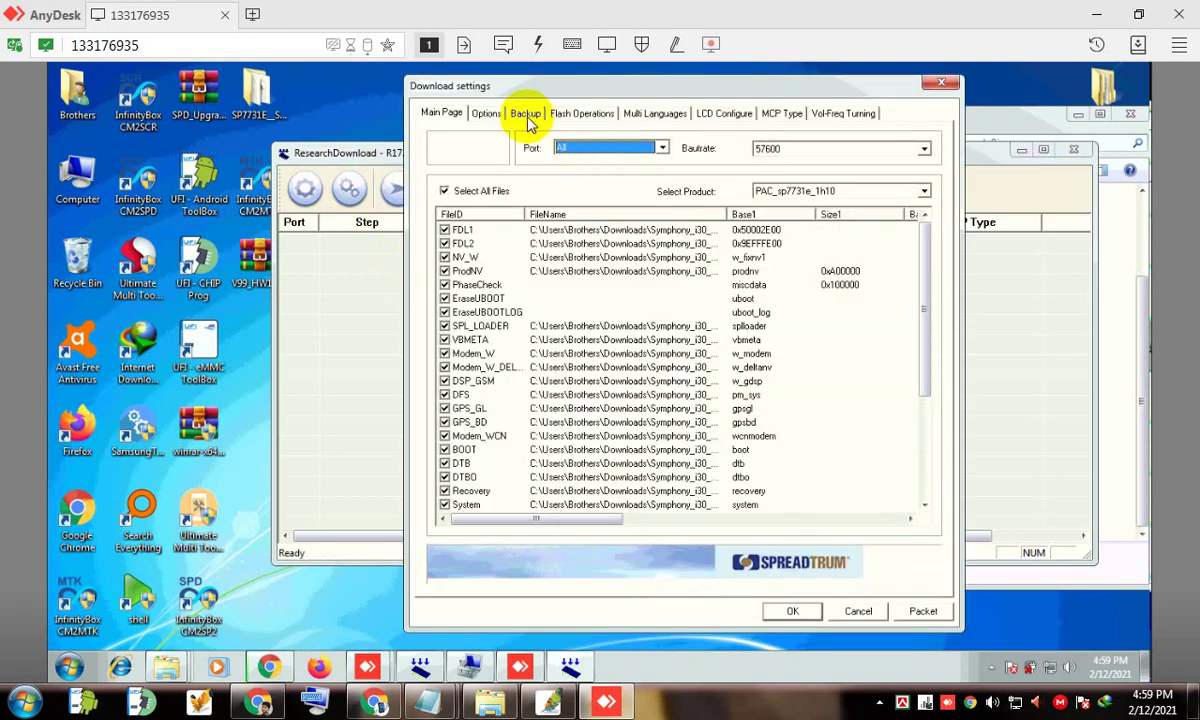
{"action": "left_click", "coordinate": [527, 115]}
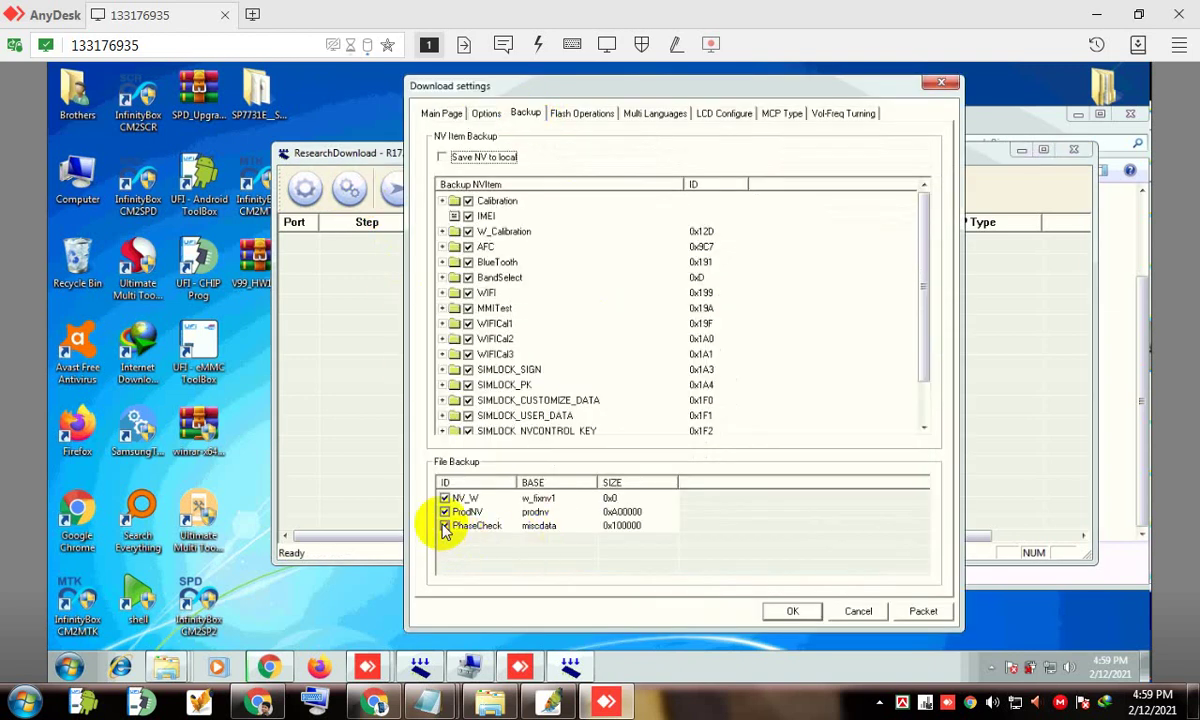
{"action": "left_click", "coordinate": [445, 526]}
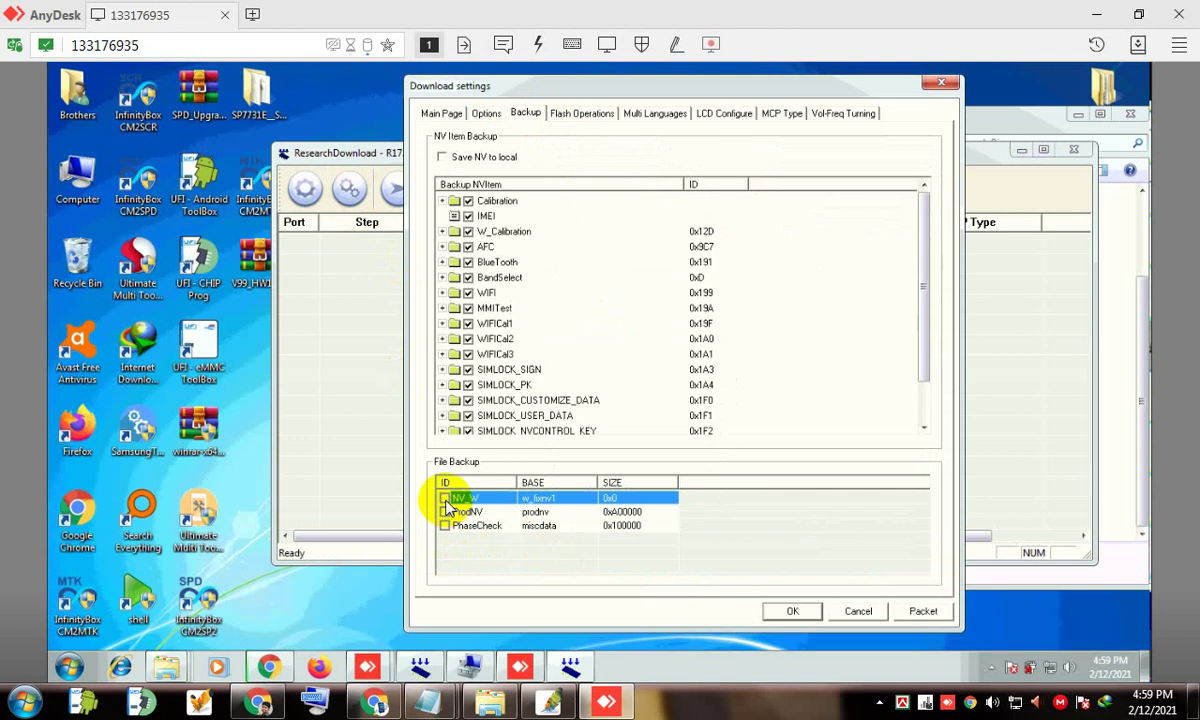
{"action": "left_click", "coordinate": [800, 611]}
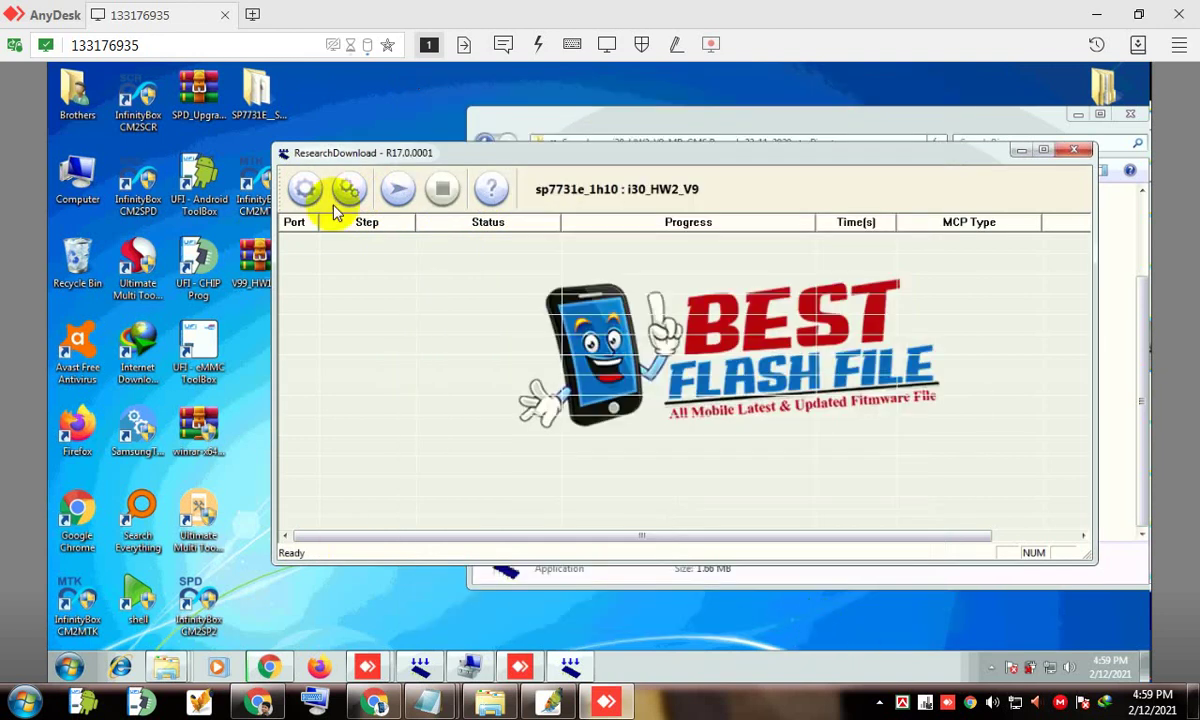
{"action": "left_click", "coordinate": [397, 190]}
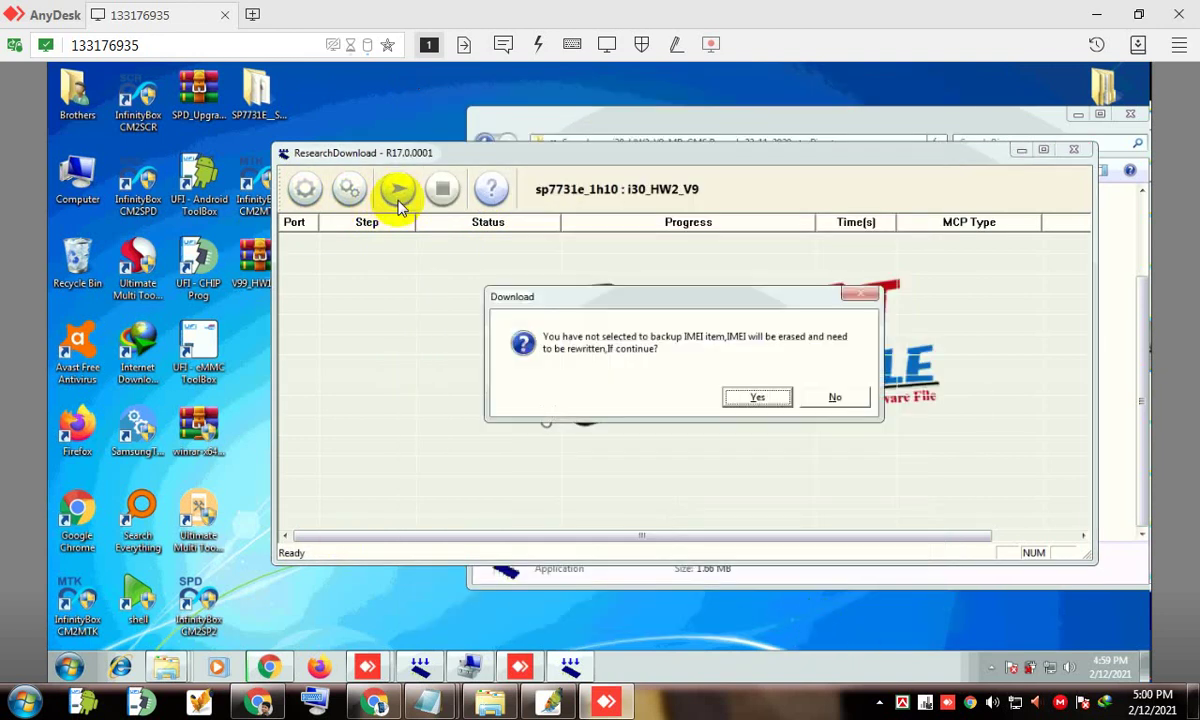
{"action": "left_click", "coordinate": [758, 398]}
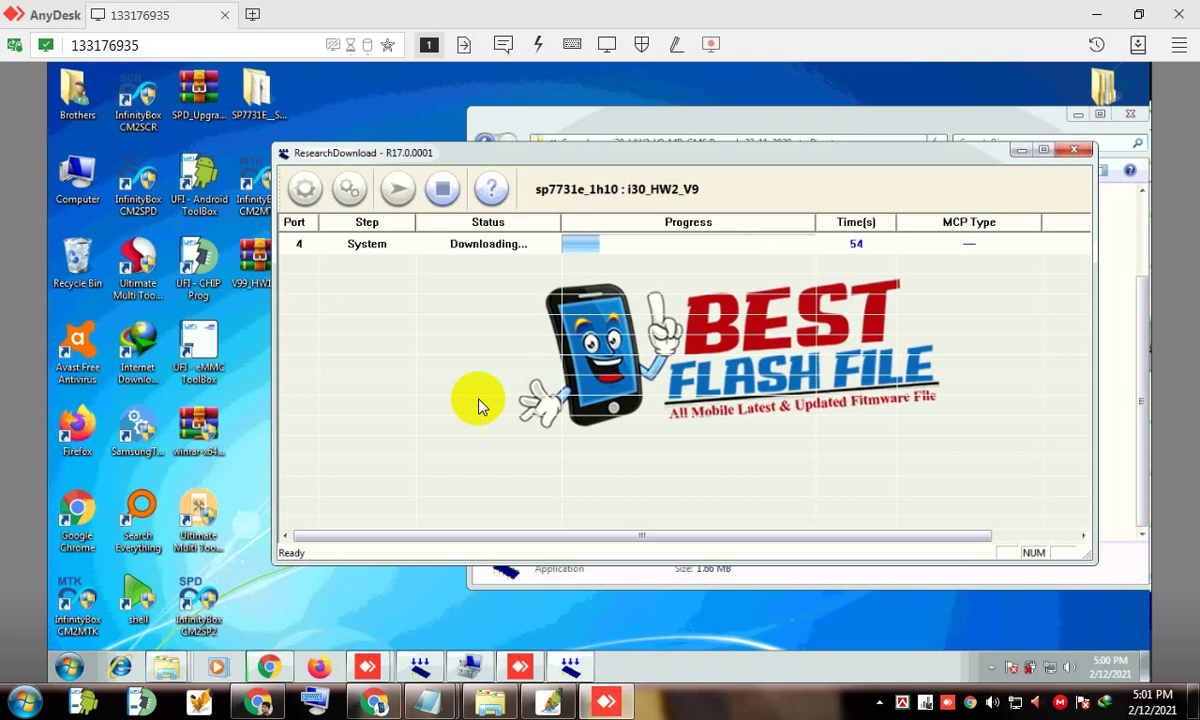
Switch to Chrome and search Google in a new tab for "symphony i30lcd fix flash file"
{"action": "left_click", "coordinate": [270, 668]}
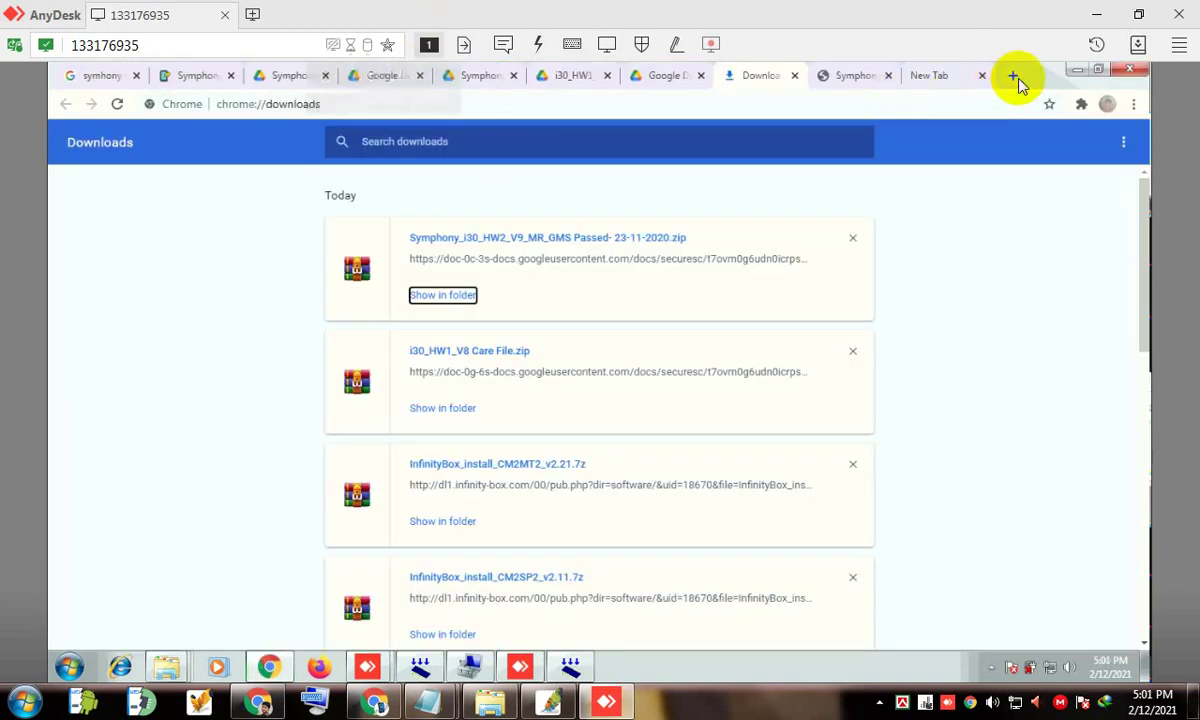
{"action": "left_click", "coordinate": [1013, 76]}
{"action": "left_click", "coordinate": [710, 99]}
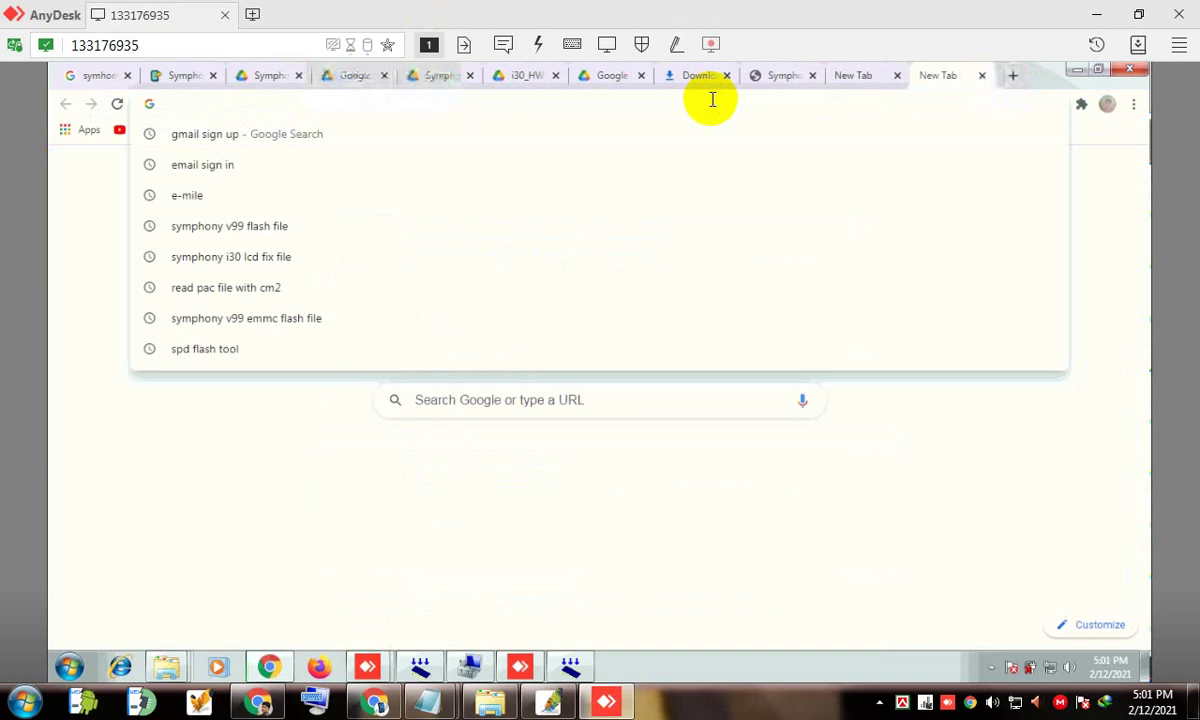
{"action": "type", "text": "symp"}
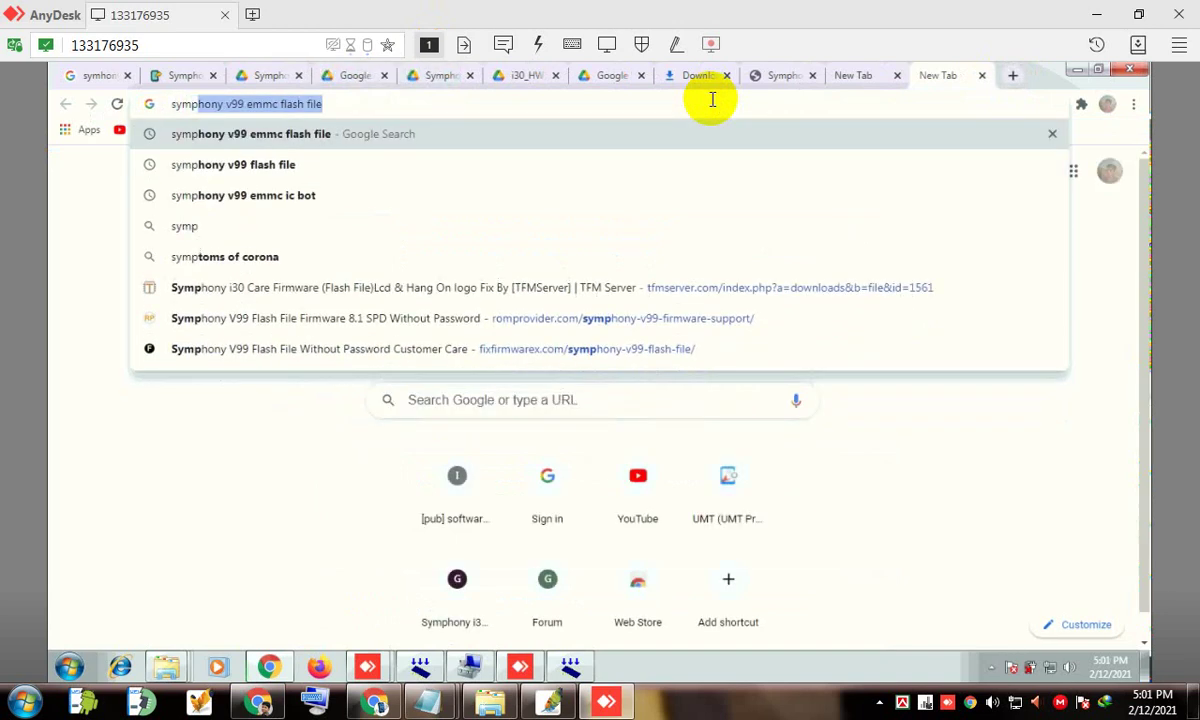
{"action": "type", "text": "hony i30"}
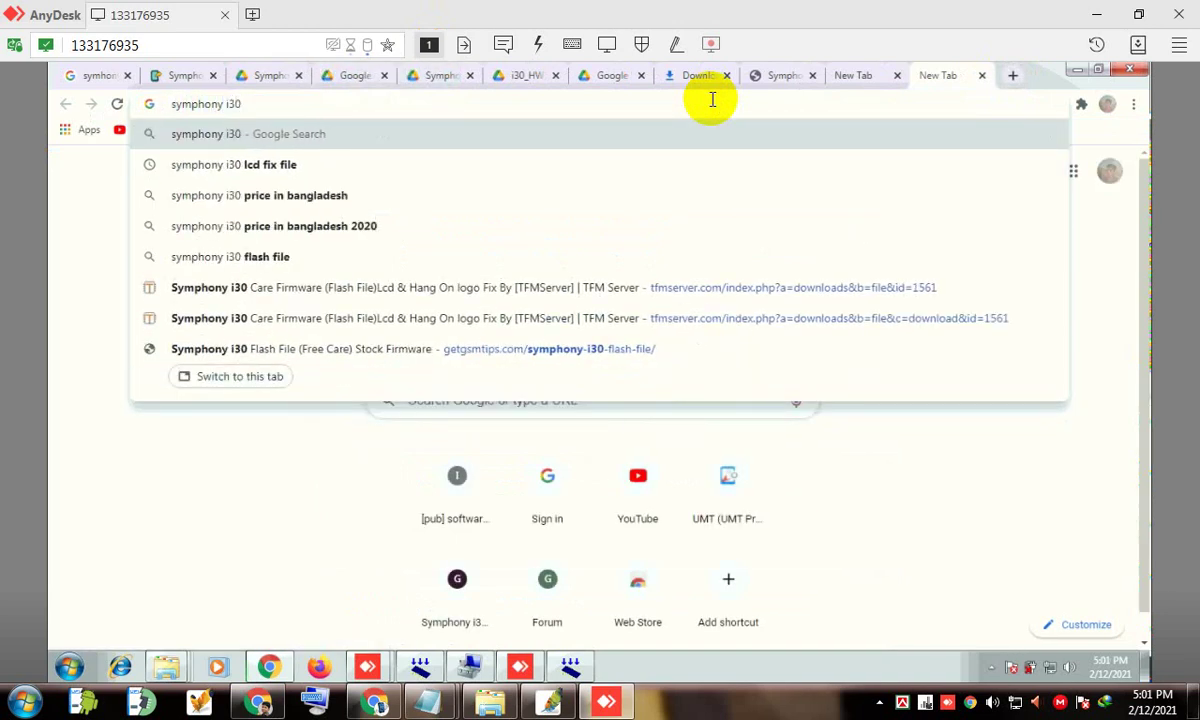
{"action": "type", "text": "lcd fix f"}
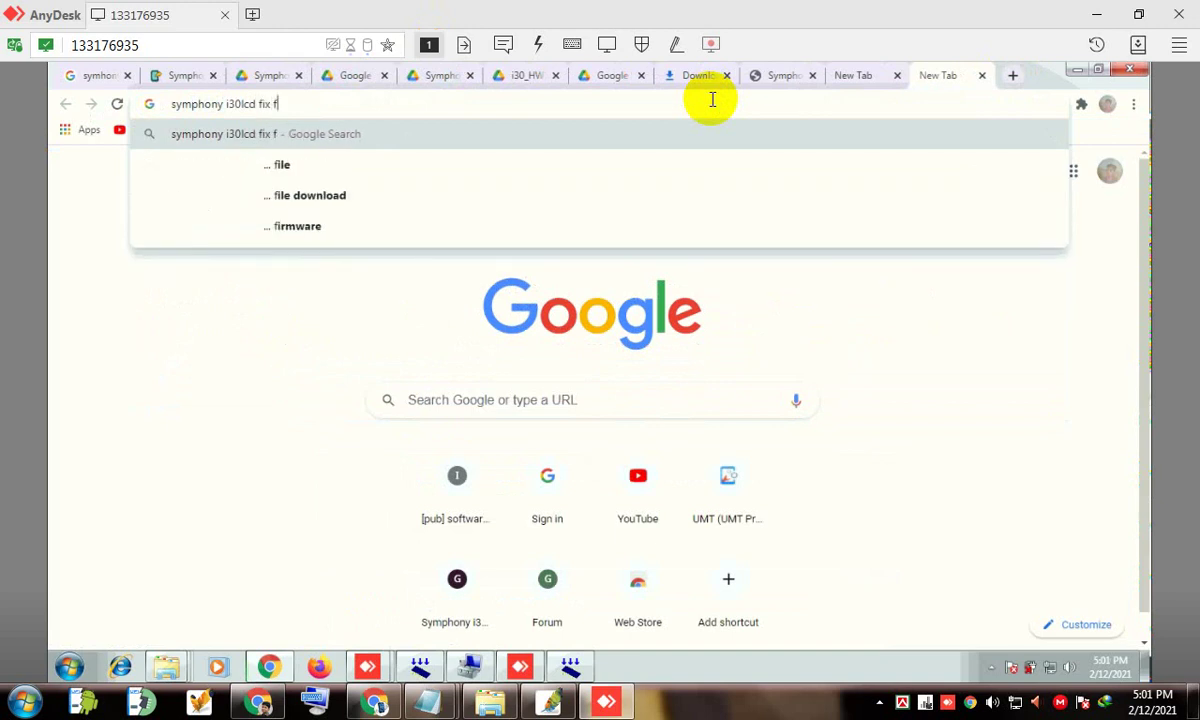
{"action": "type", "text": "lash file"}
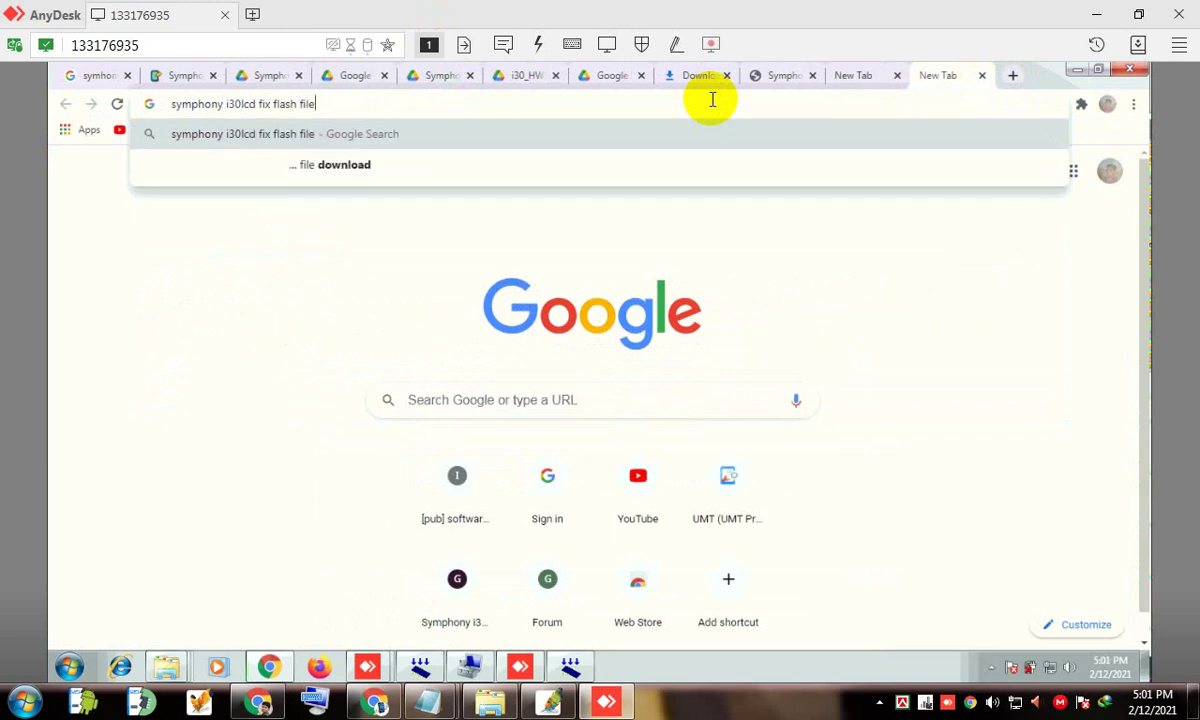
{"action": "key", "text": "Return"}
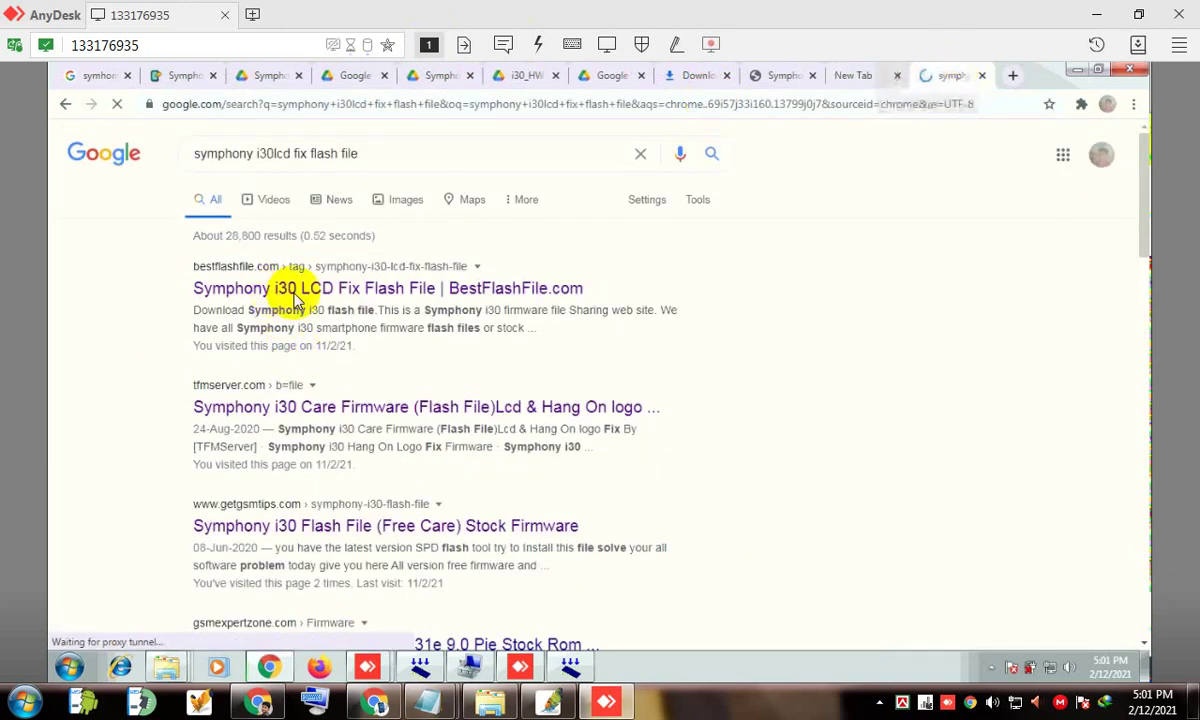
Open the Symphony i30 LCD fix flash file post on BestFlashFile.com and locate the Symphony_i30_HW2_V9 Care File download
{"action": "left_click", "coordinate": [472, 302]}
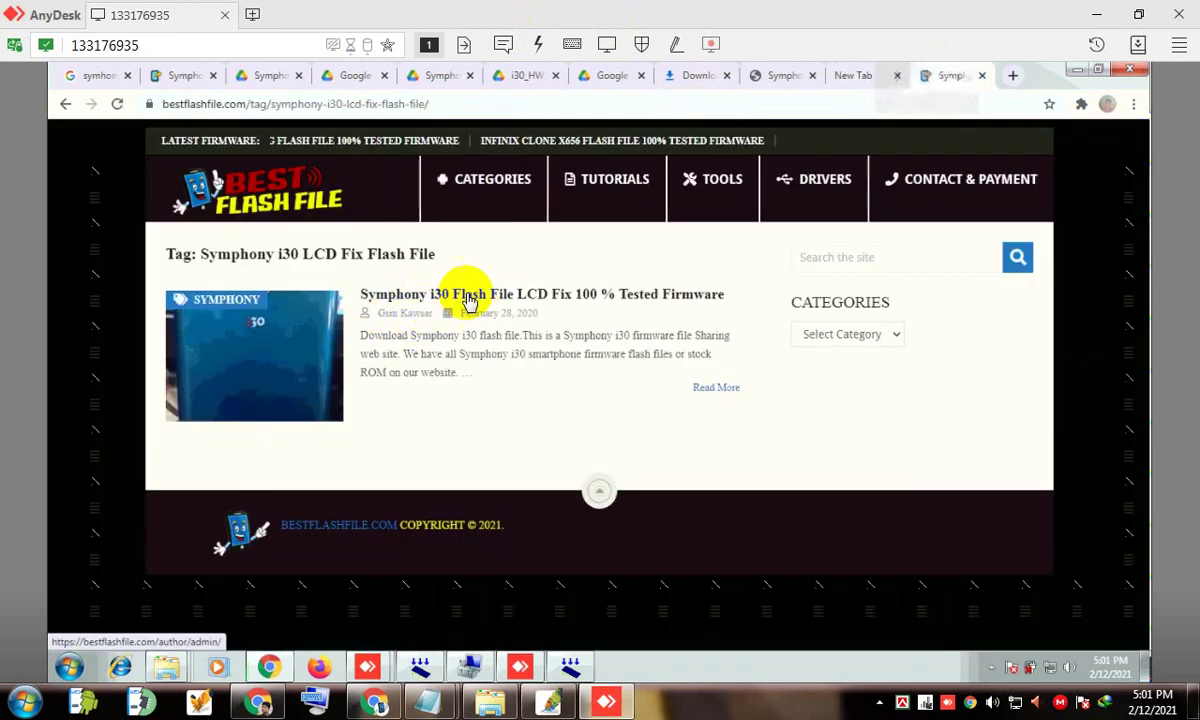
{"action": "left_click", "coordinate": [464, 296]}
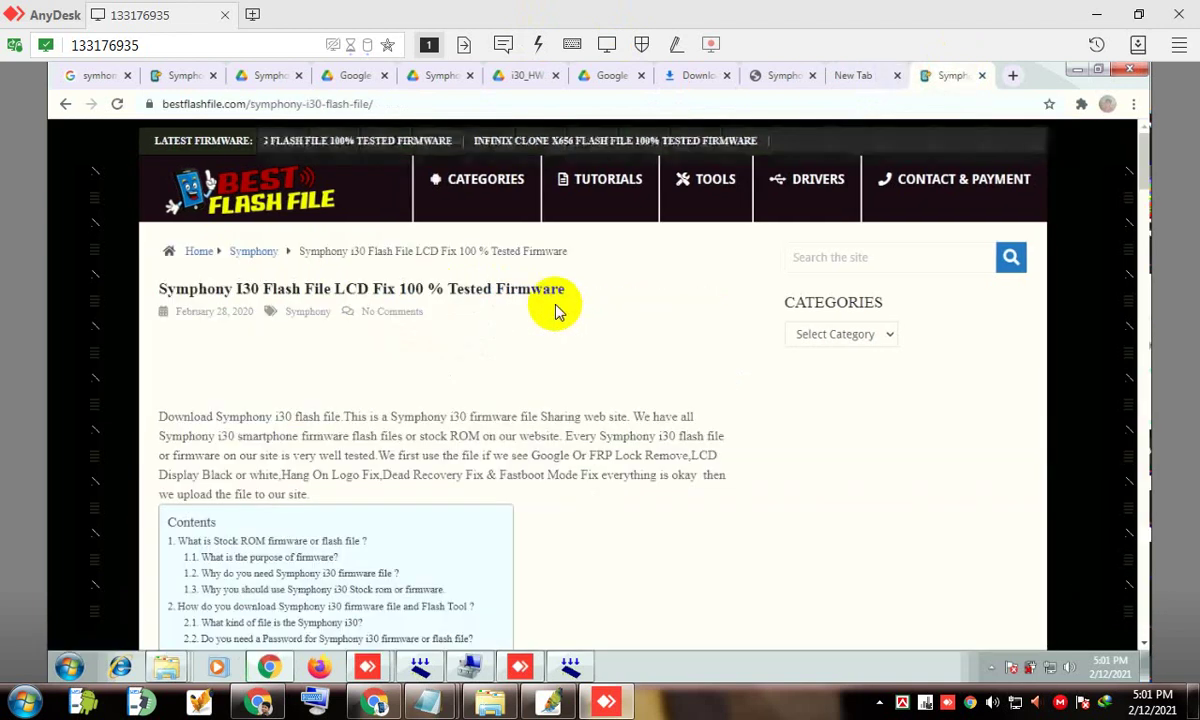
{"action": "scroll", "coordinate": [1138, 270], "scroll_direction": "down", "scroll_amount": 1}
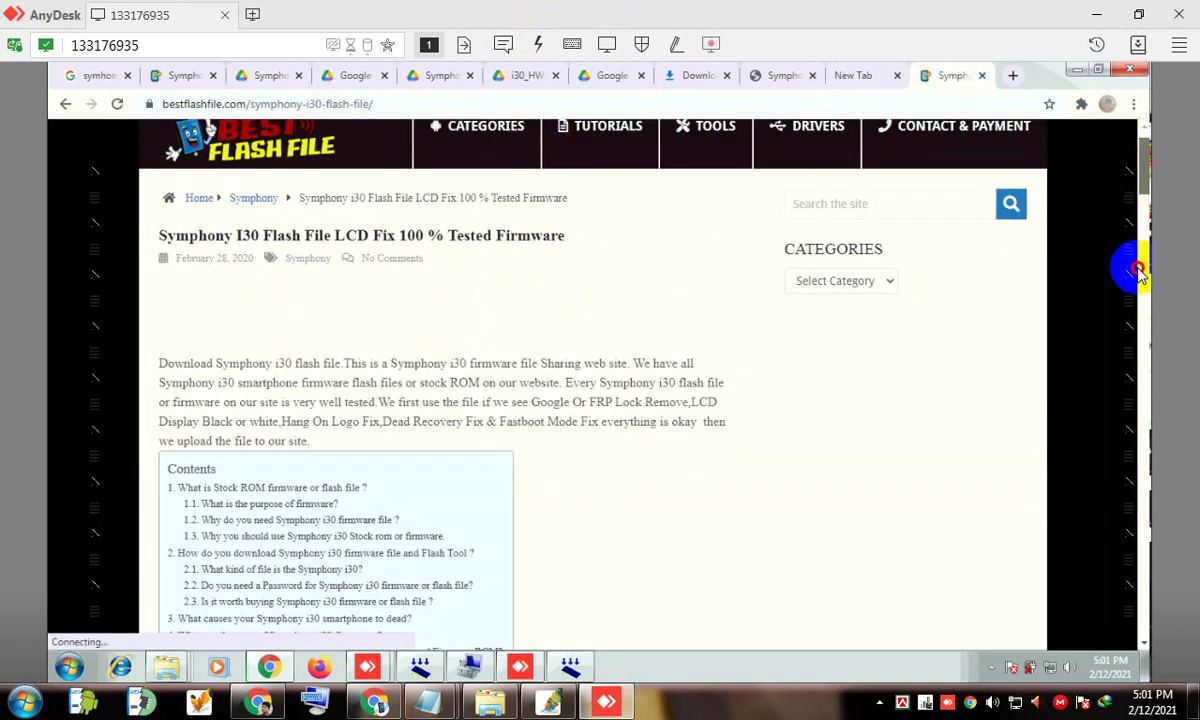
{"action": "scroll", "coordinate": [1140, 300], "scroll_direction": "down", "scroll_amount": 12}
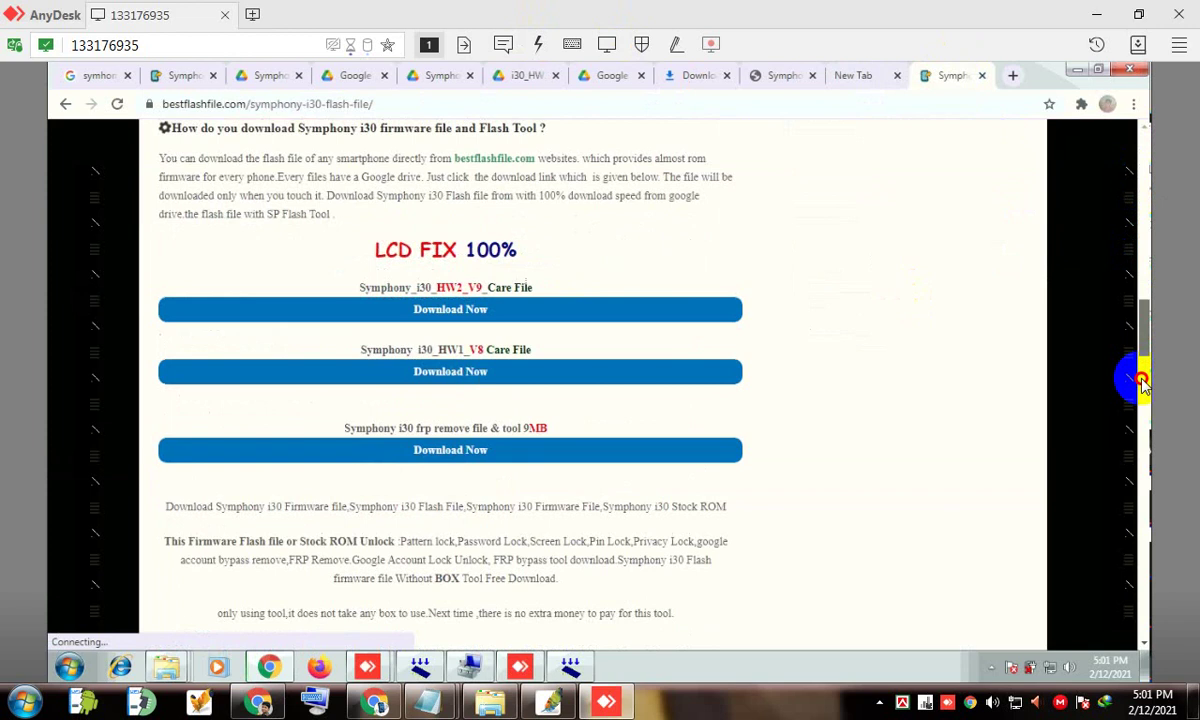
{"action": "scroll", "coordinate": [1143, 365], "scroll_direction": "down", "scroll_amount": 8}
{"action": "scroll", "coordinate": [1143, 350], "scroll_direction": "up", "scroll_amount": 7}
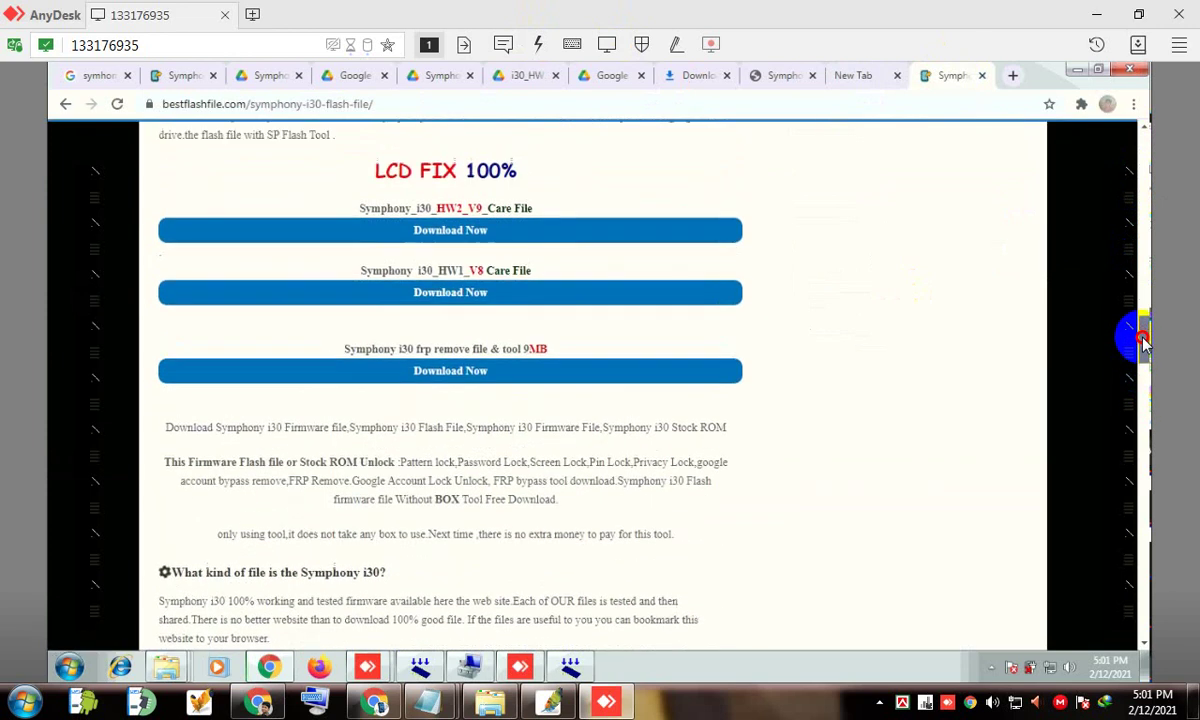
{"action": "left_click_drag", "start_coordinate": [1143, 340], "coordinate": [1143, 337]}
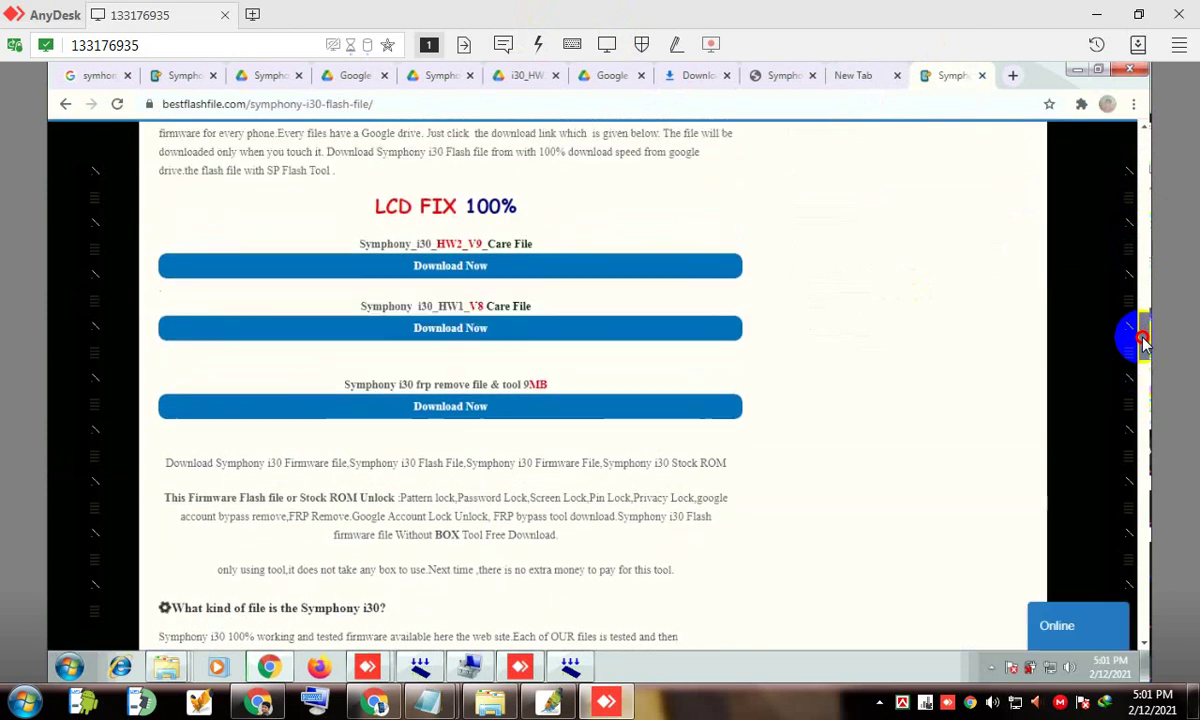
{"action": "left_click", "coordinate": [520, 268]}
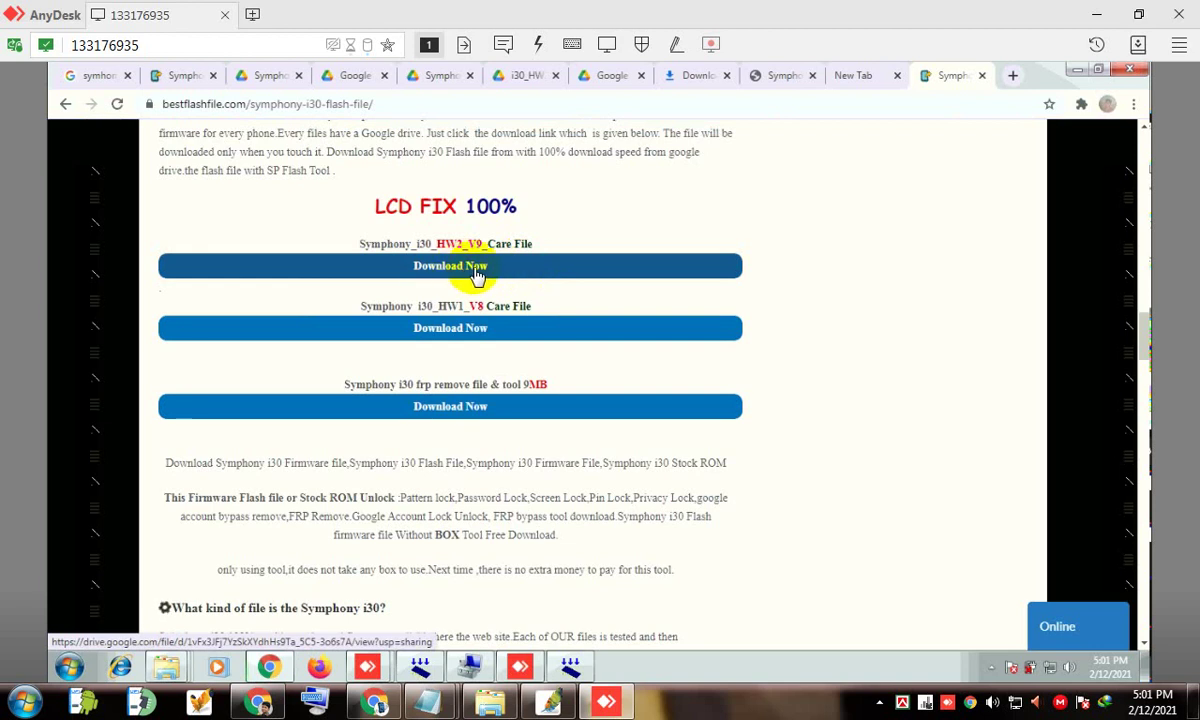
Minimize the browser and return to ResearchDownload to check the flashing progress
{"action": "left_click", "coordinate": [1076, 72]}
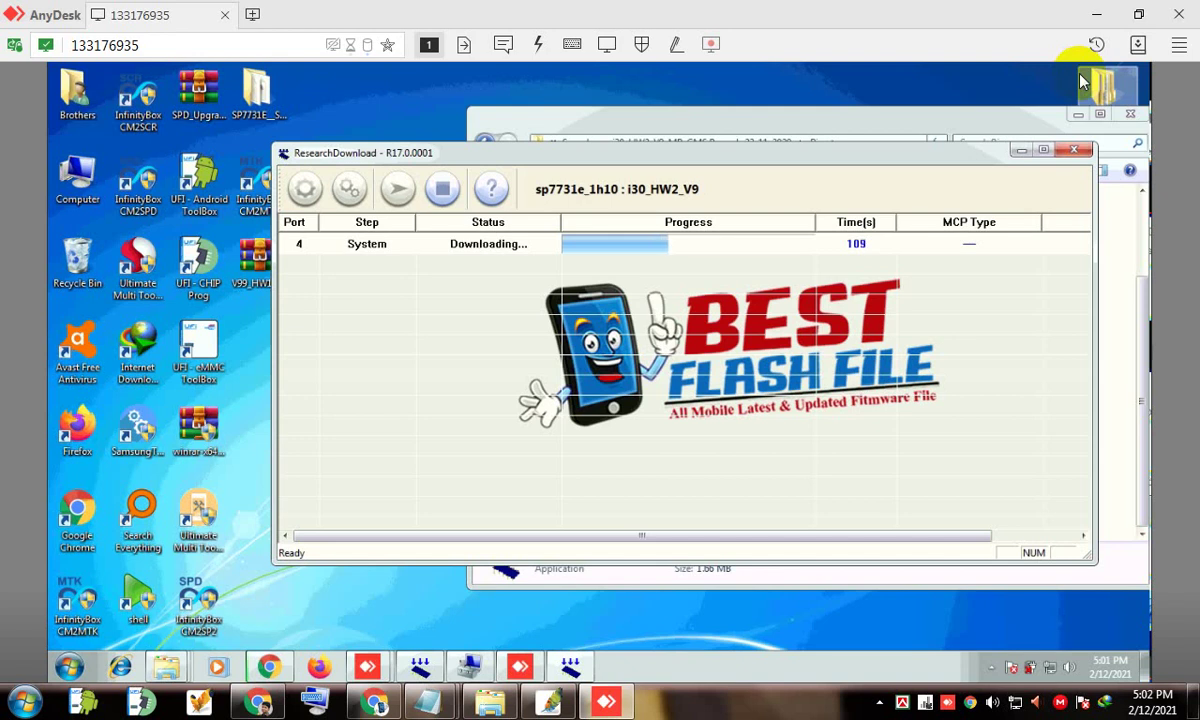
{"action": "left_click", "coordinate": [1088, 80]}
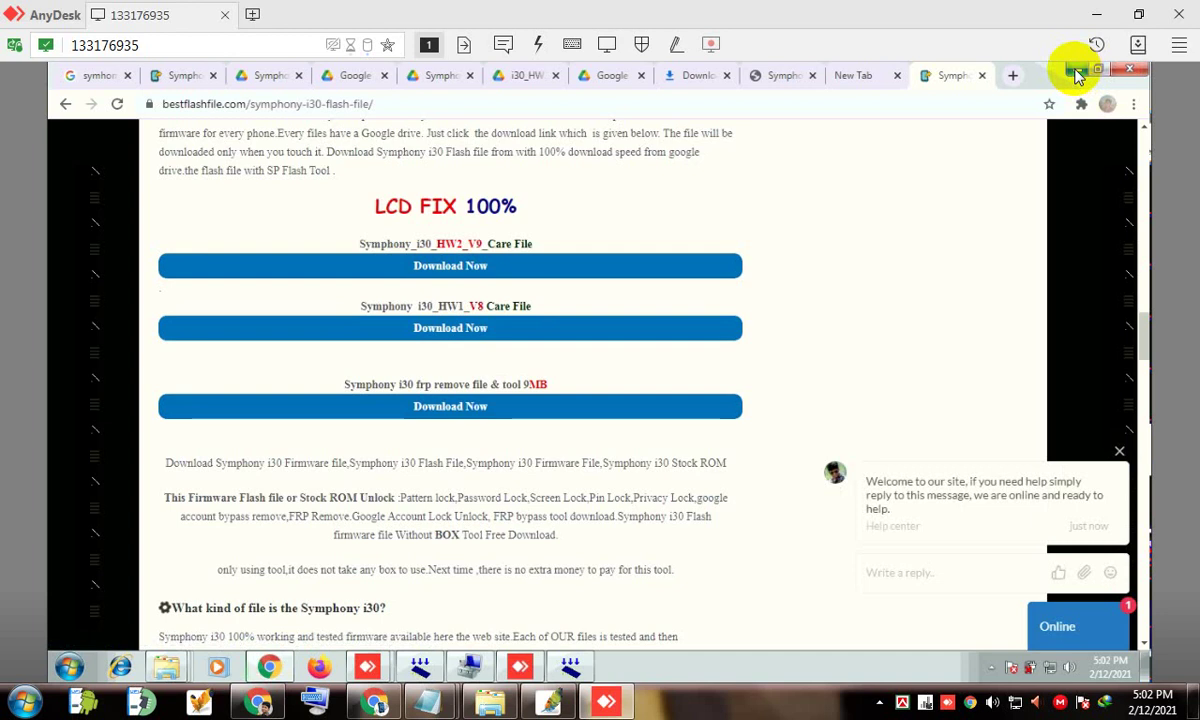
{"action": "left_click", "coordinate": [1076, 75]}
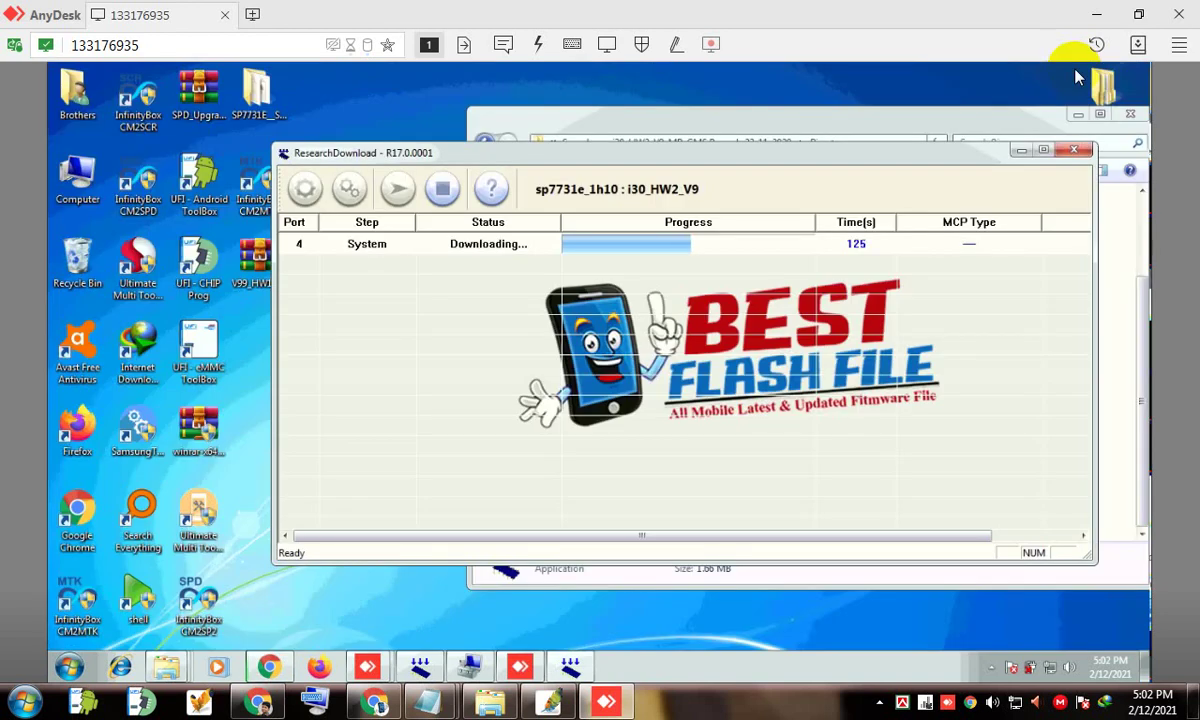